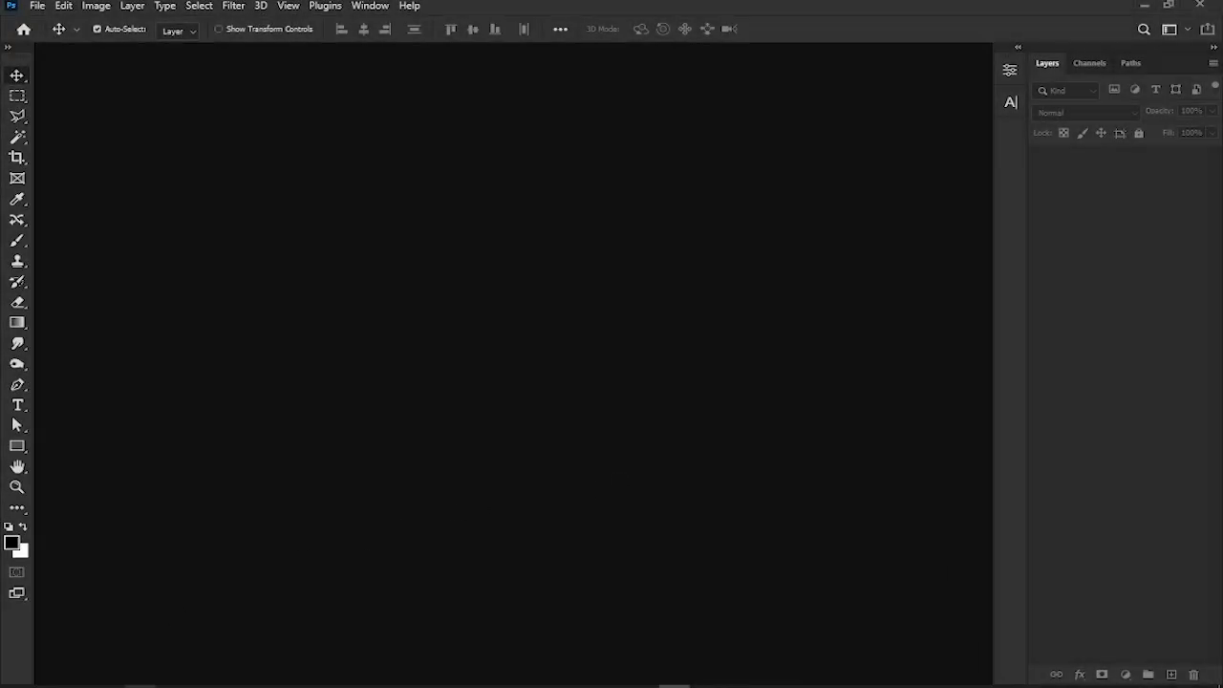
Step: Drag Simple GIF3.jpg from File Explorer into Photoshop to open the neon sign image
key(alt+Tab)
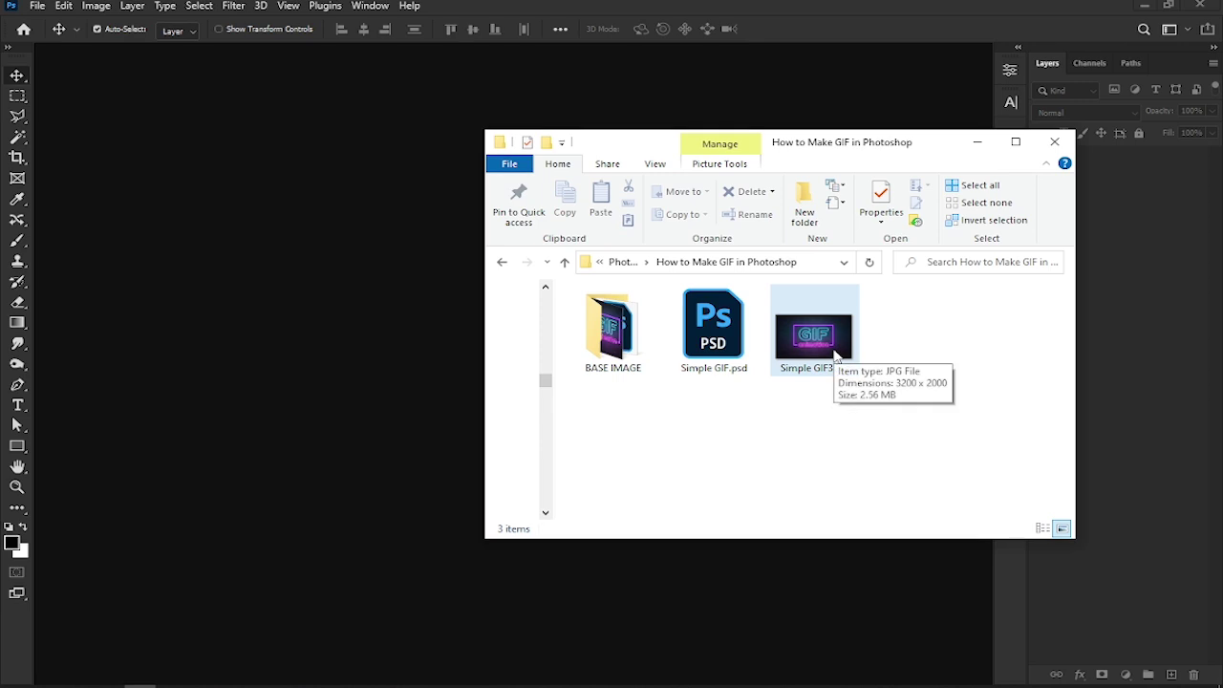
drag(835, 356, 382, 456)
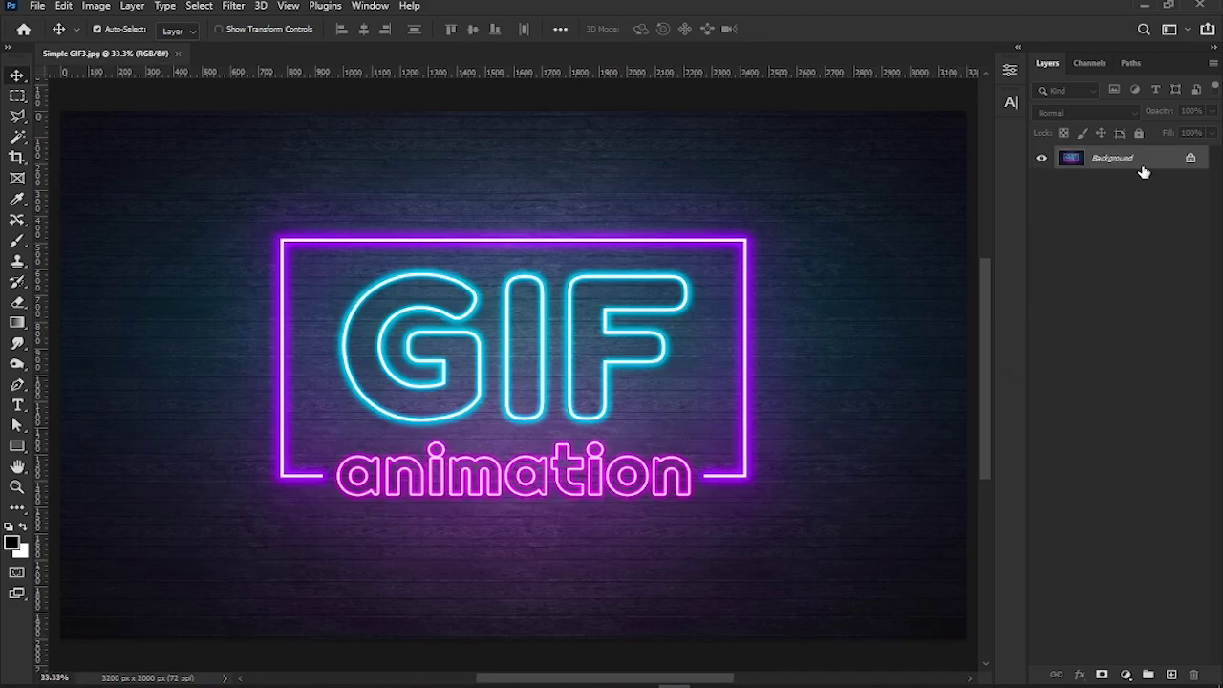
click(1126, 675)
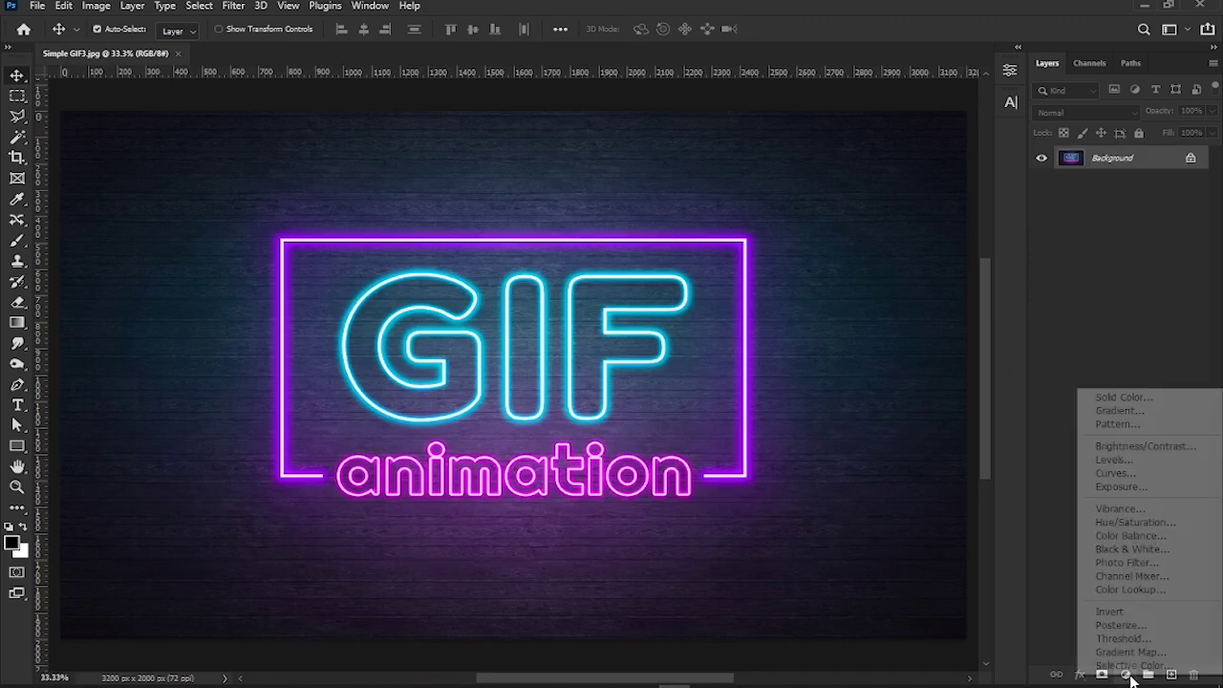
Step: Add a Hue/Saturation 1 layer with hue shifted to about +67, then hide it
click(1137, 525)
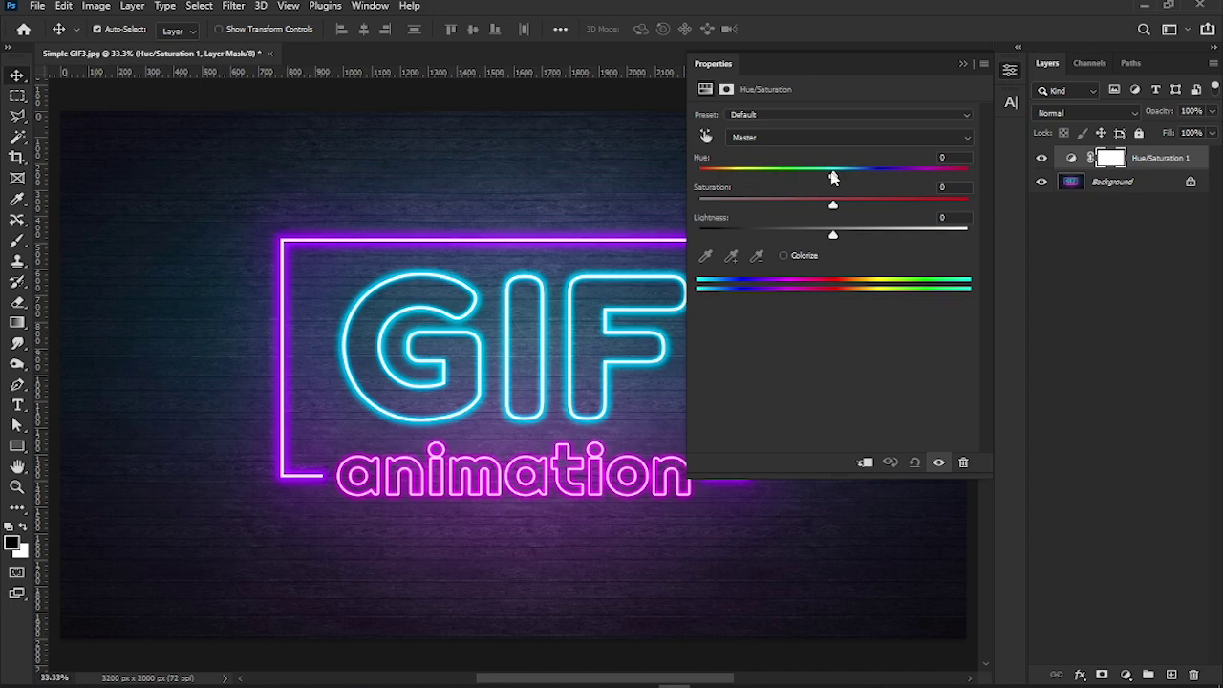
drag(833, 178, 920, 180)
click(962, 65)
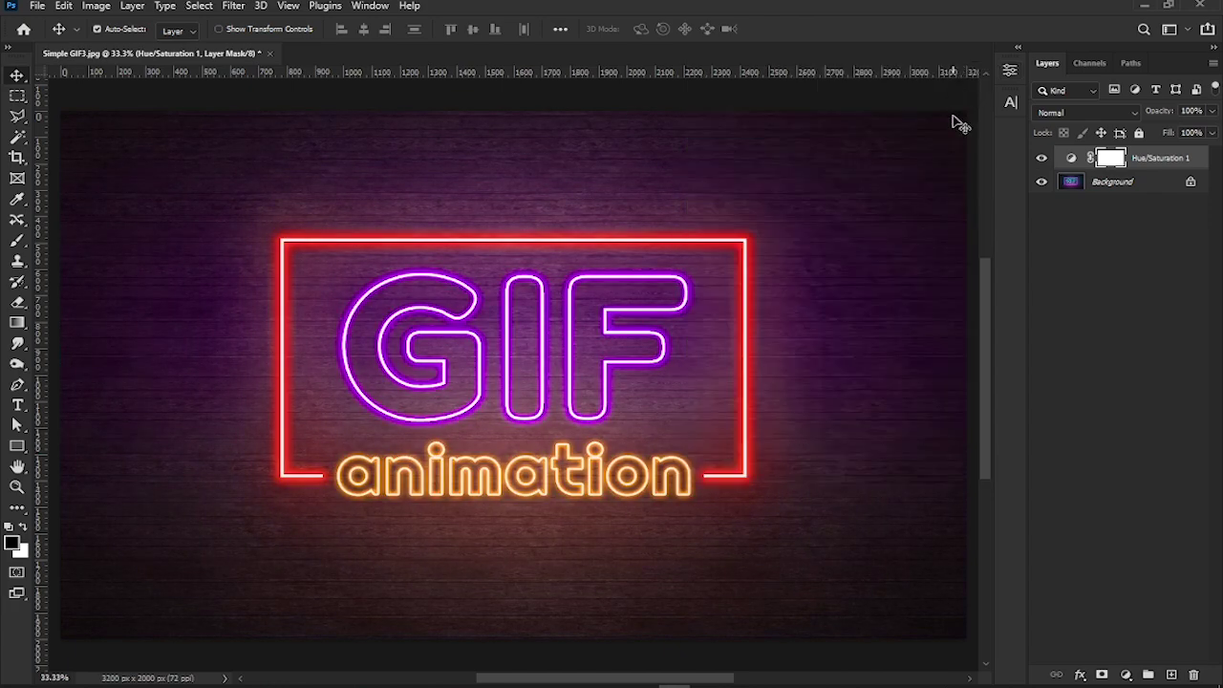
click(1043, 160)
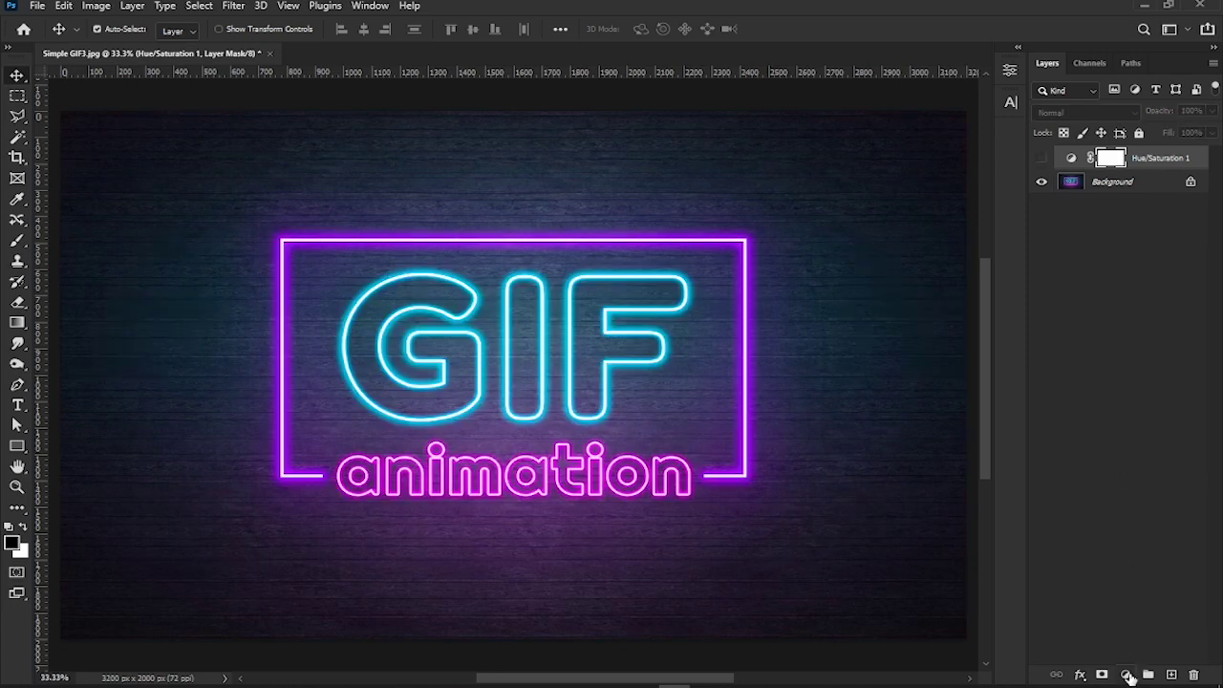
Step: Add a hidden Hue/Saturation 2 layer with hue -30, then select the Background layer
click(1128, 675)
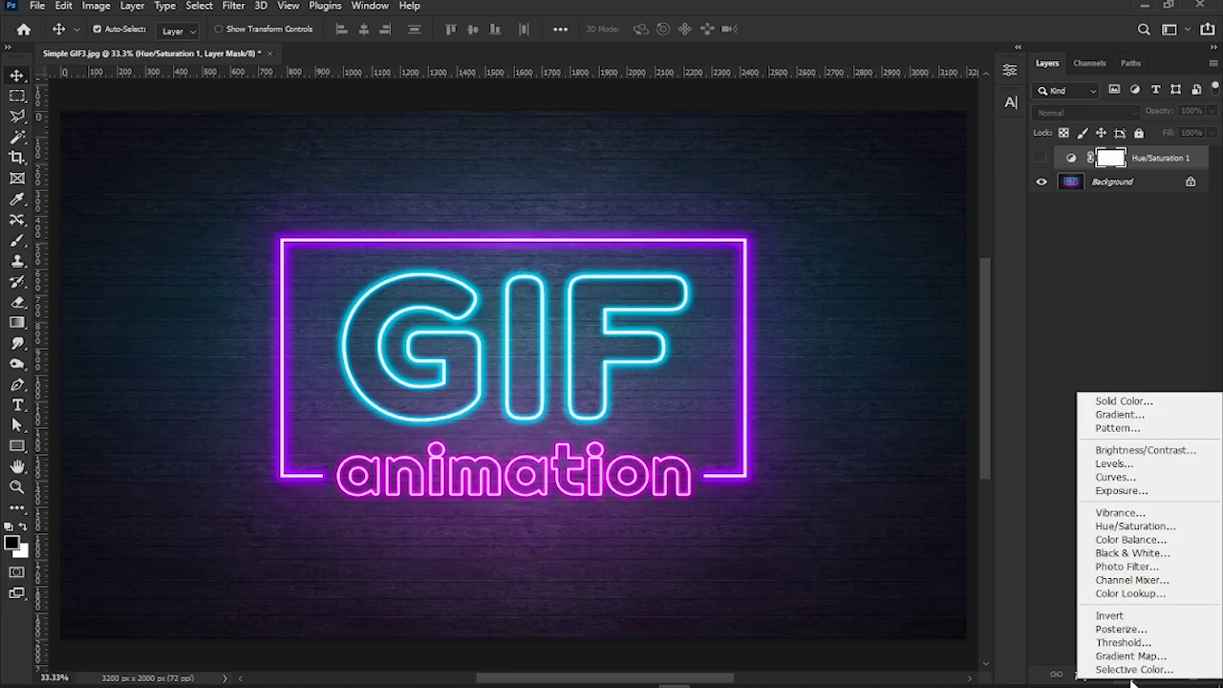
click(1137, 527)
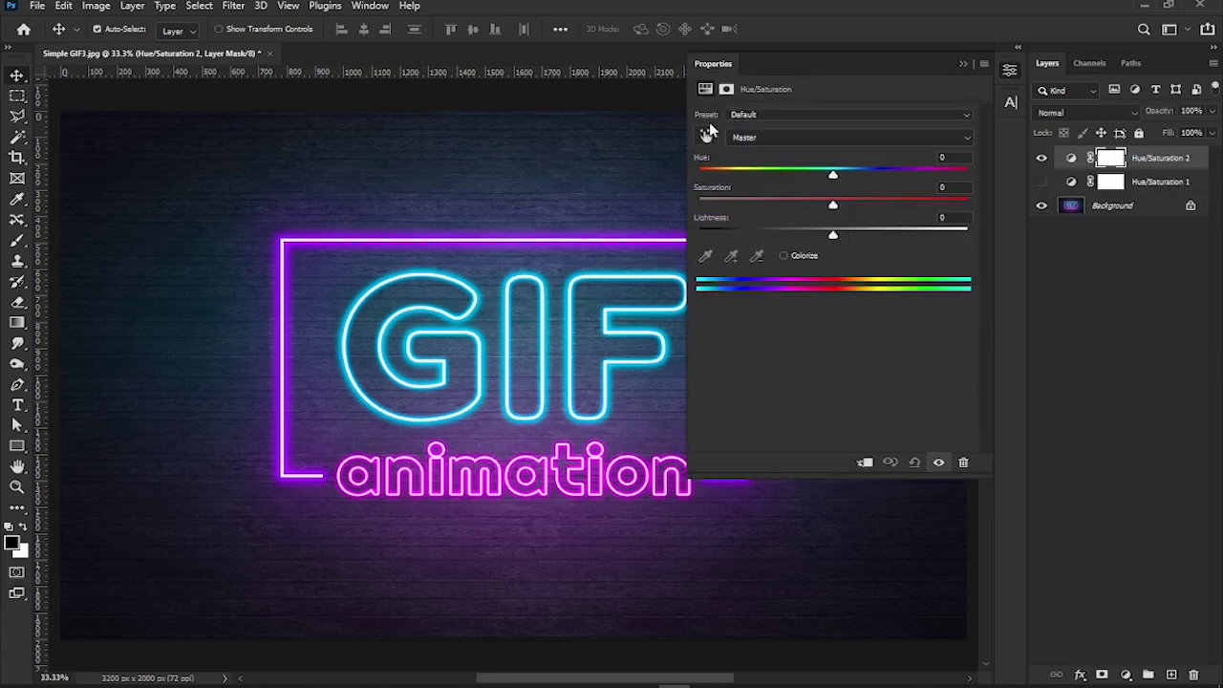
drag(833, 175, 794, 178)
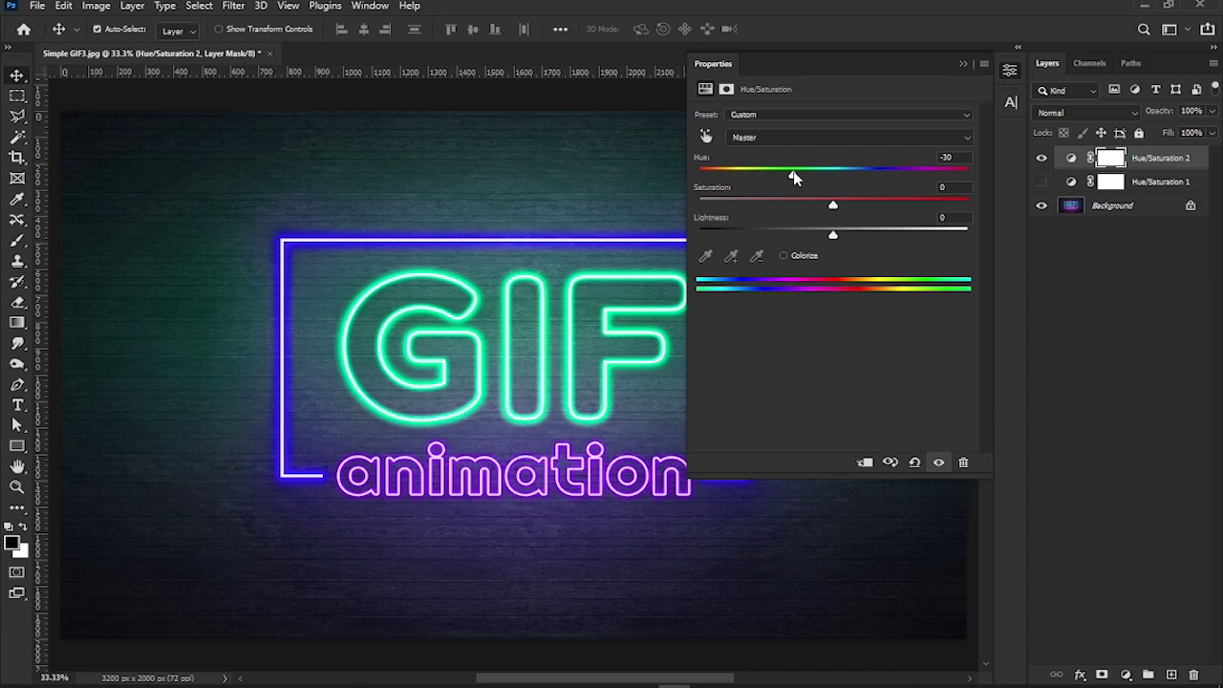
click(963, 65)
click(1041, 159)
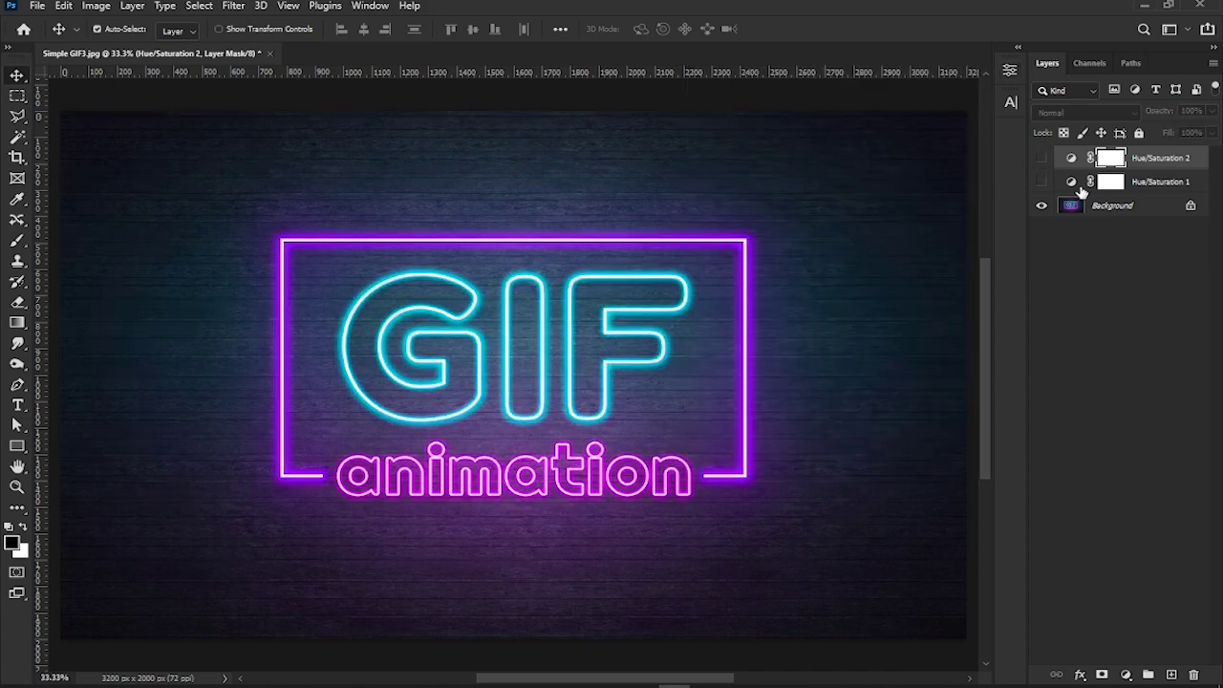
click(1125, 214)
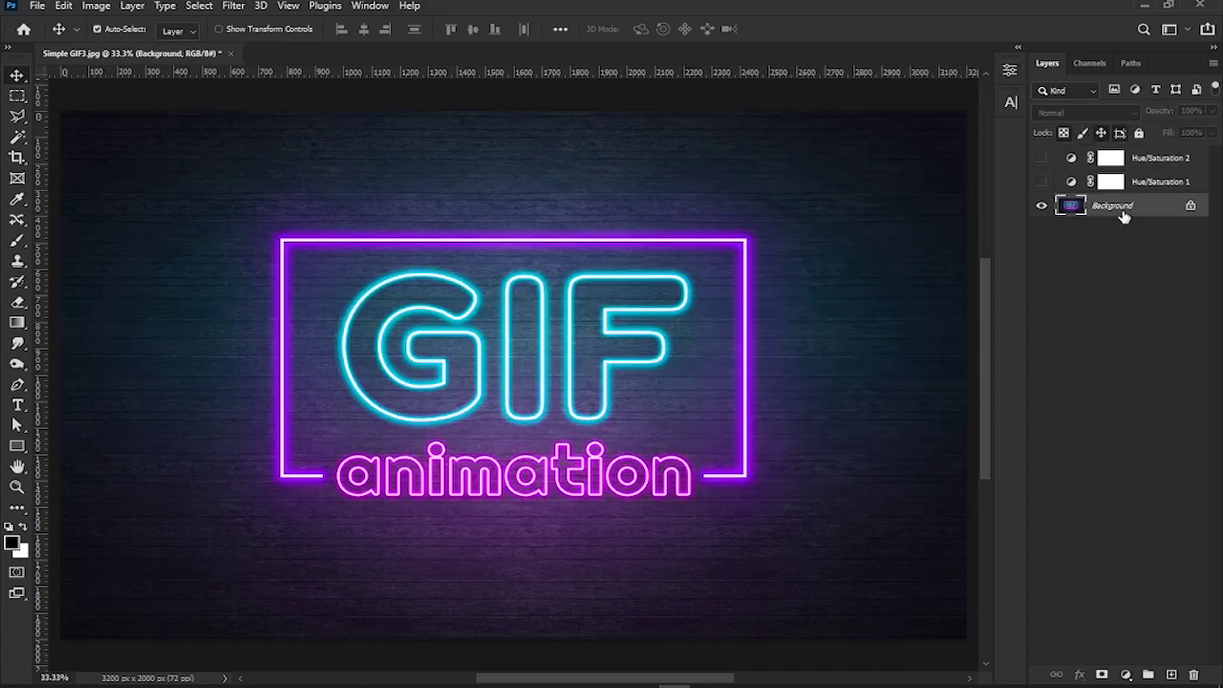
Step: Show the Timeline panel from the Window menu and create a frame animation
click(370, 6)
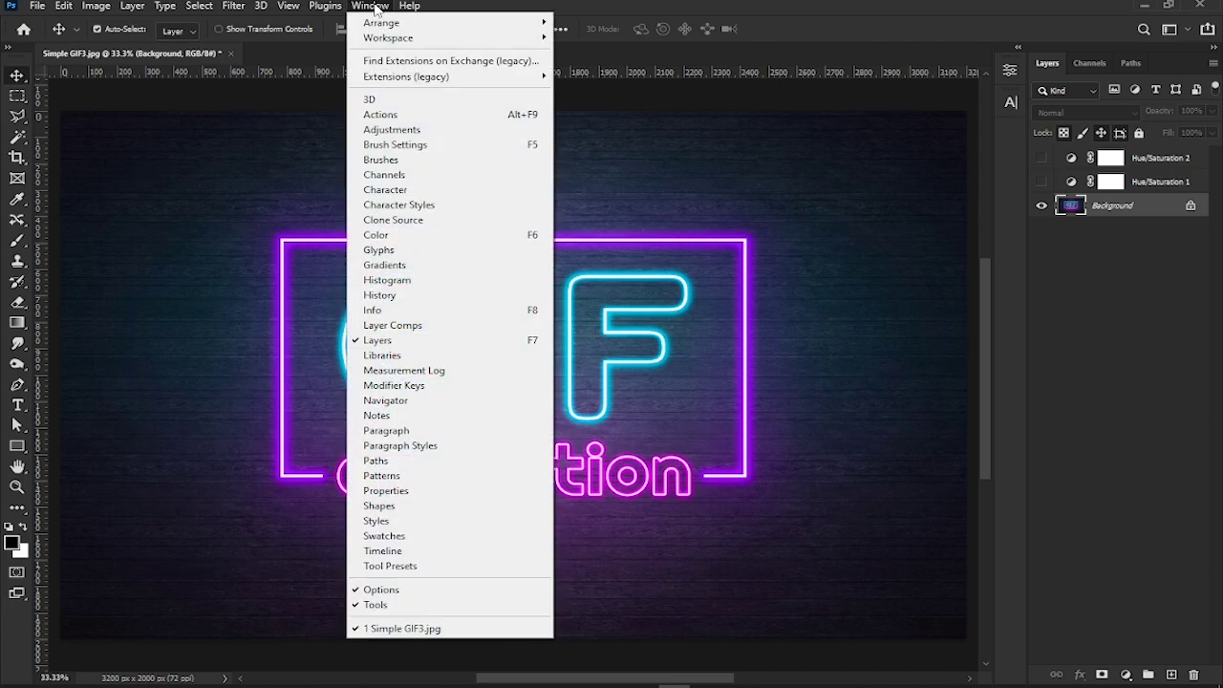
click(407, 553)
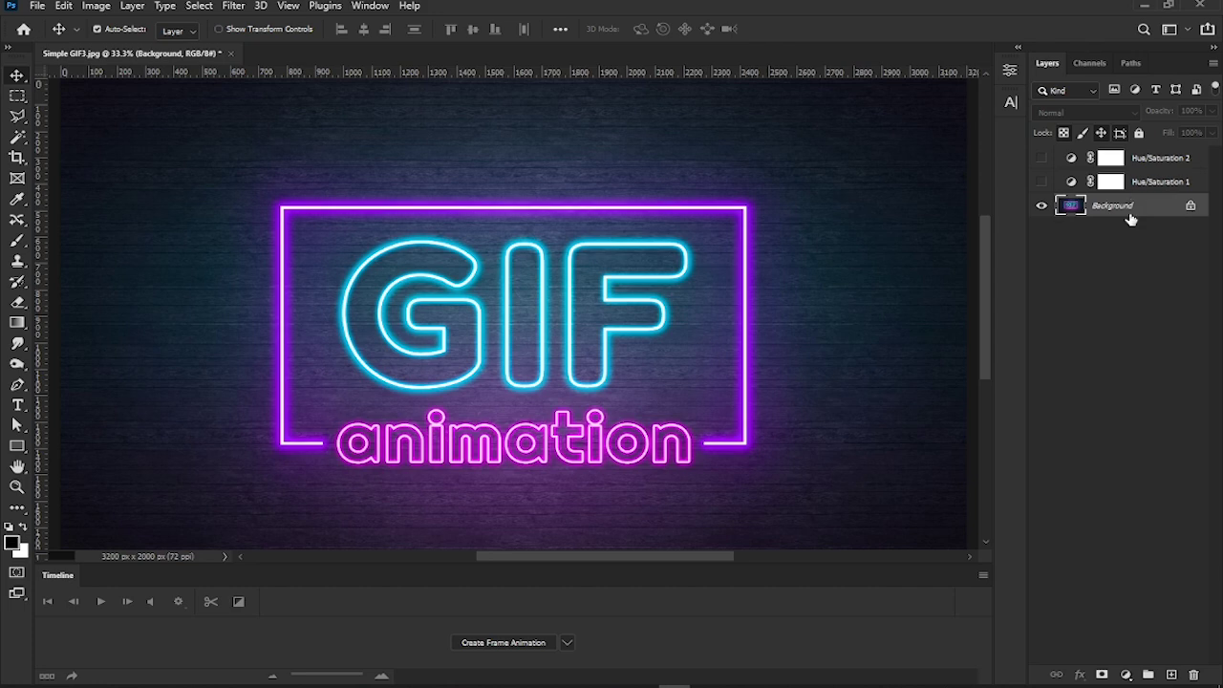
click(567, 643)
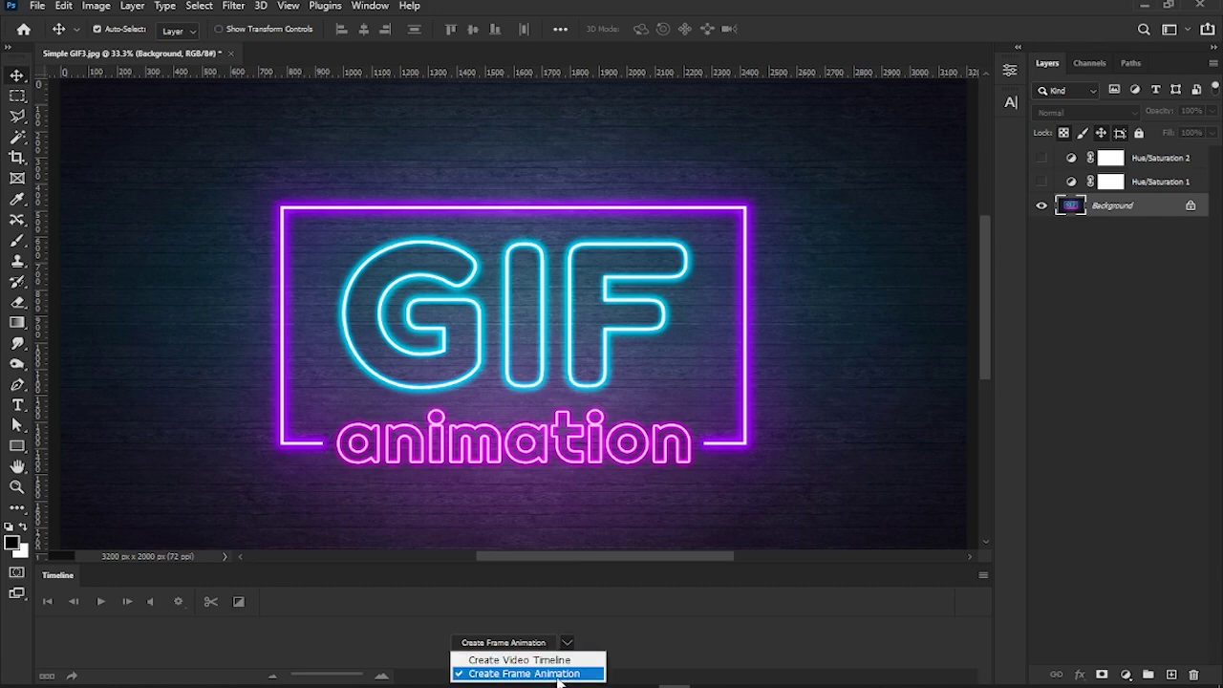
click(560, 675)
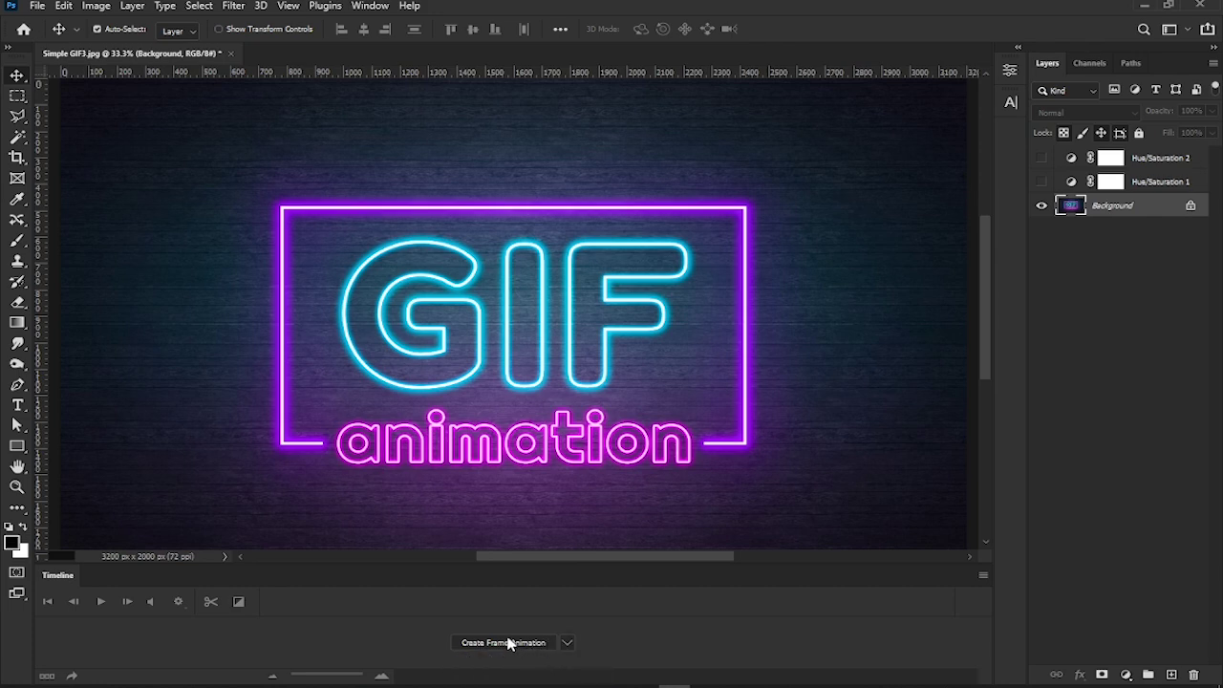
click(510, 643)
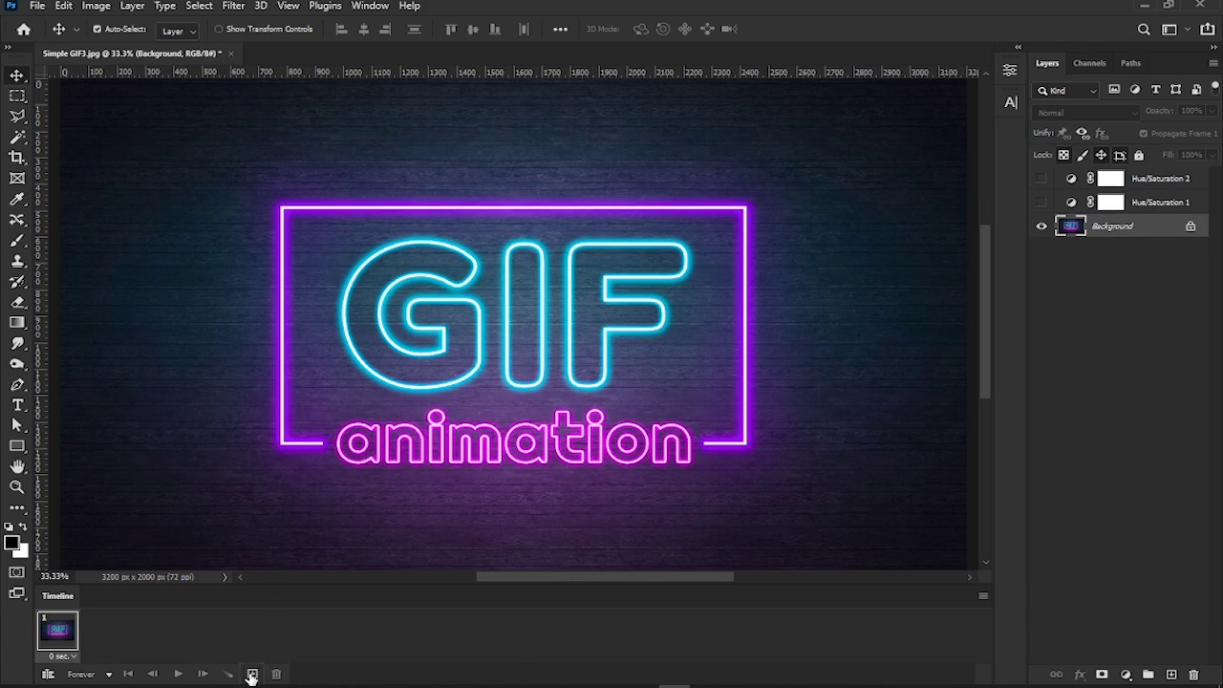
Step: Add frame 2 showing Hue/Saturation 1 and frame 3 showing only Hue/Saturation 2
click(251, 675)
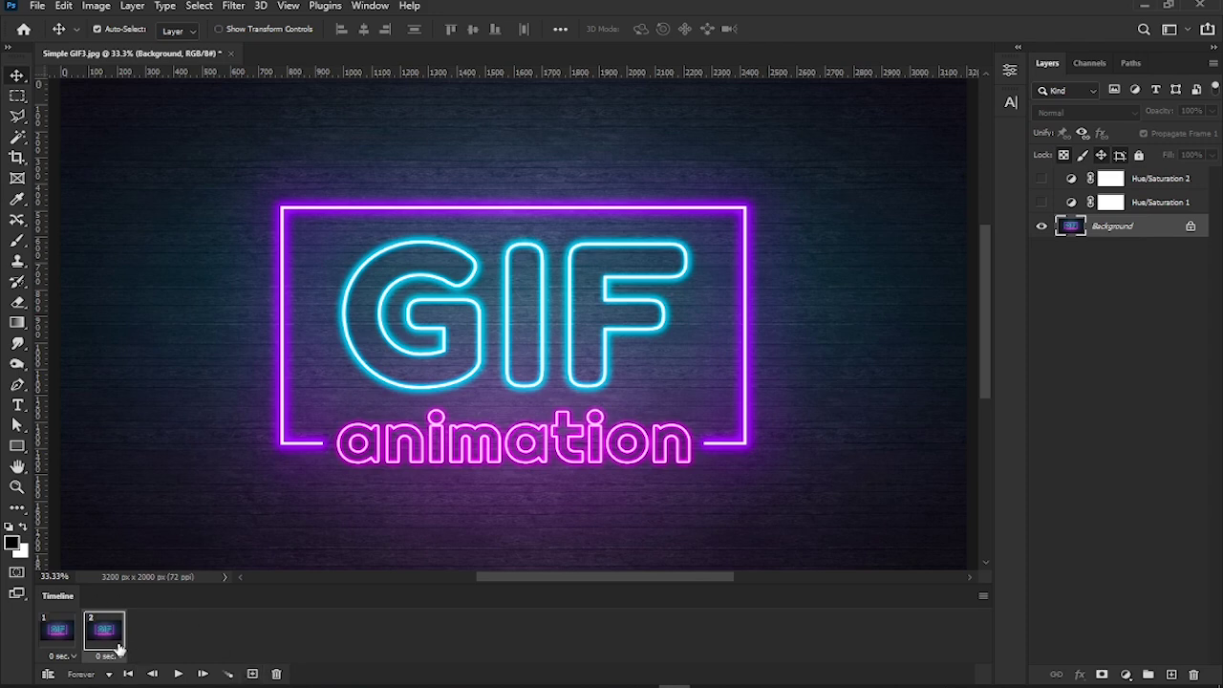
click(1041, 202)
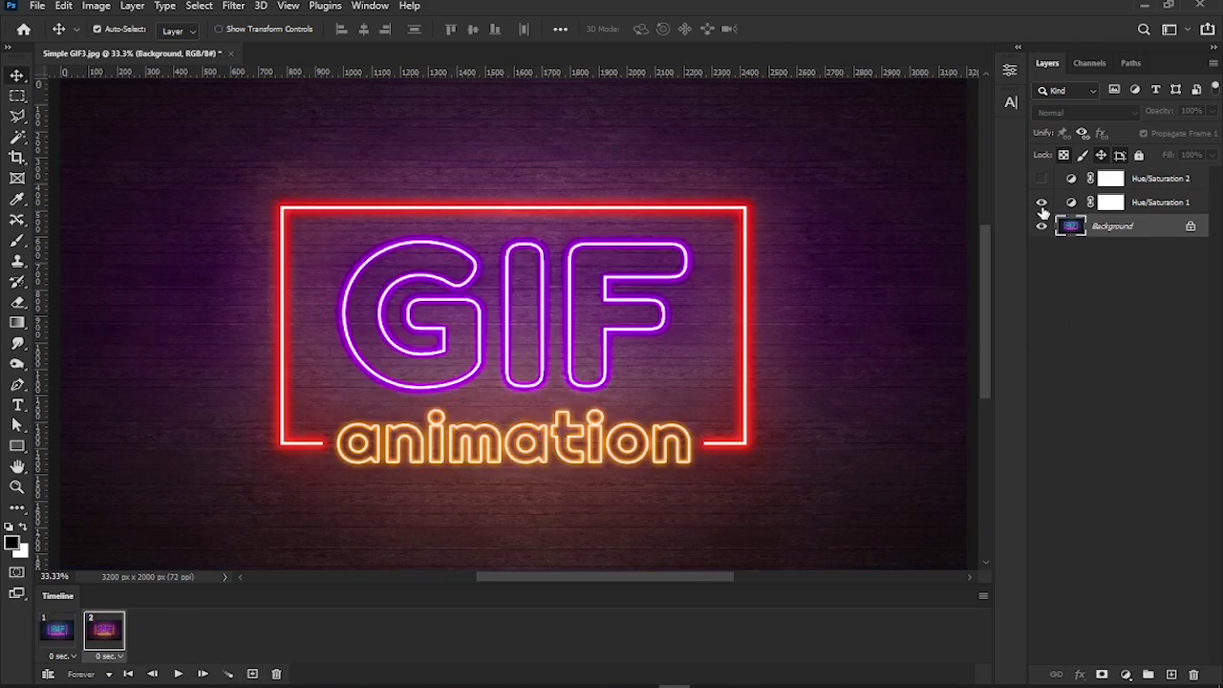
click(253, 674)
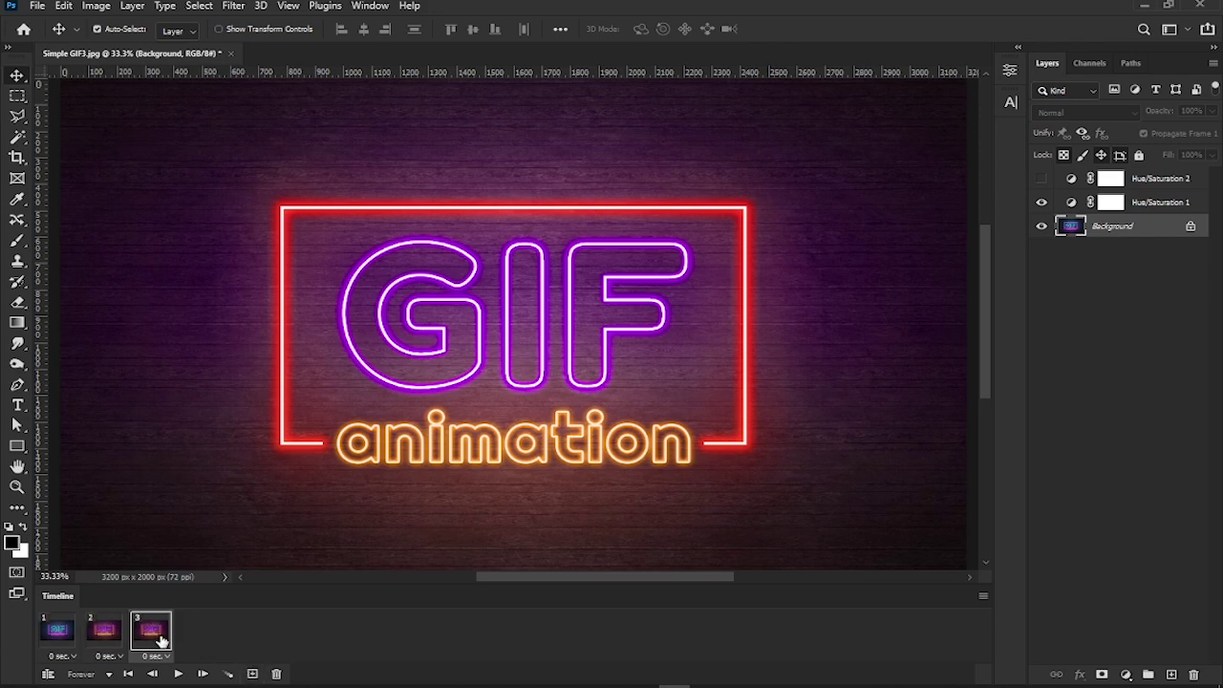
click(1041, 179)
click(1044, 203)
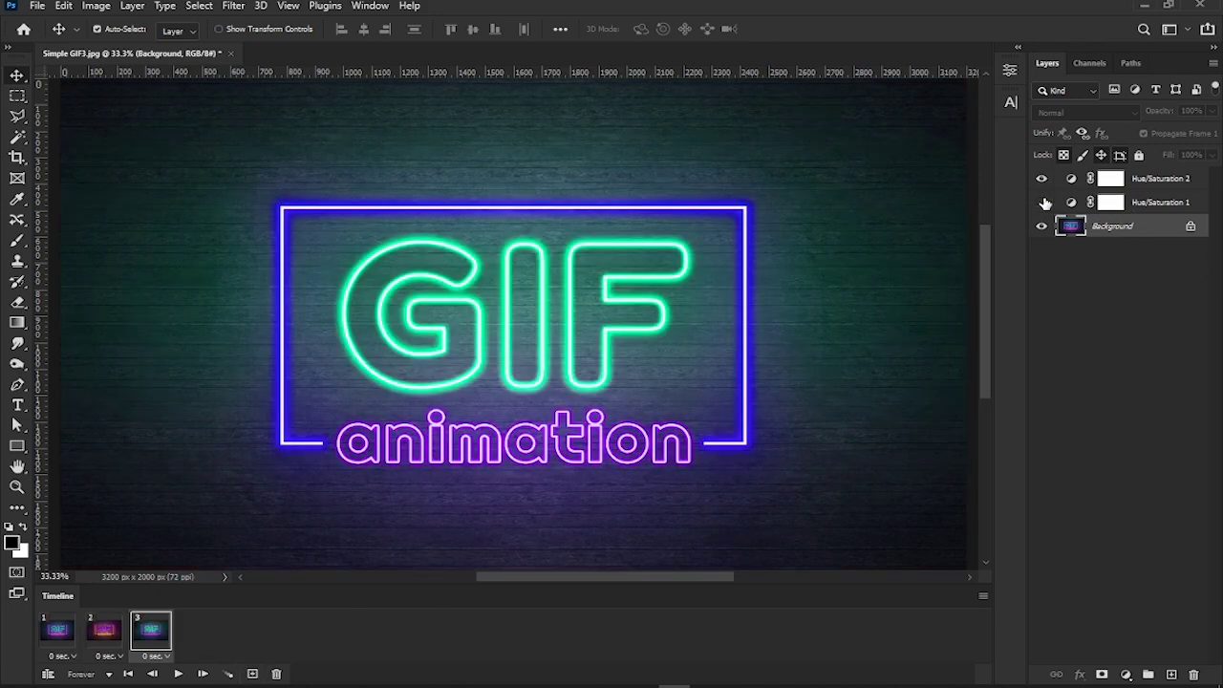
Step: Step through frames 1, 2 and 3 to compare their colours, ending on frame 2
click(105, 632)
click(61, 638)
click(105, 639)
click(142, 631)
click(105, 633)
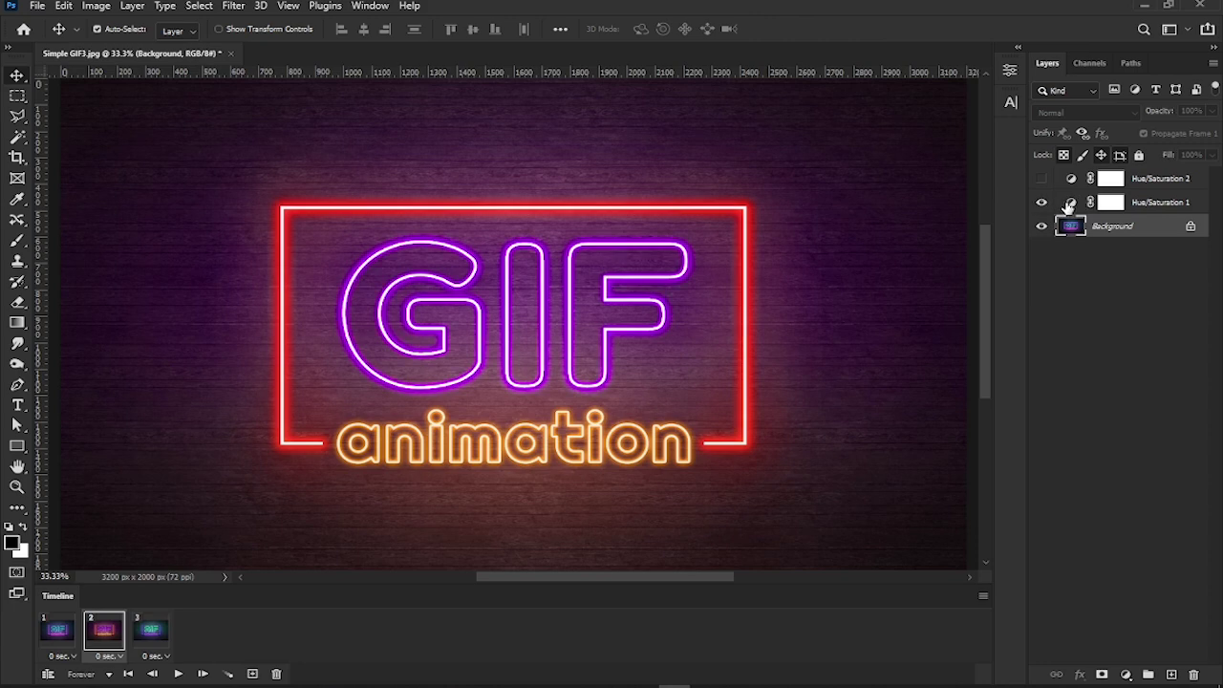
Step: Review Hue/Saturation 1's settings in frame 2, then select frame 3 and Hue/Saturation 2
click(1069, 206)
double_click(1069, 203)
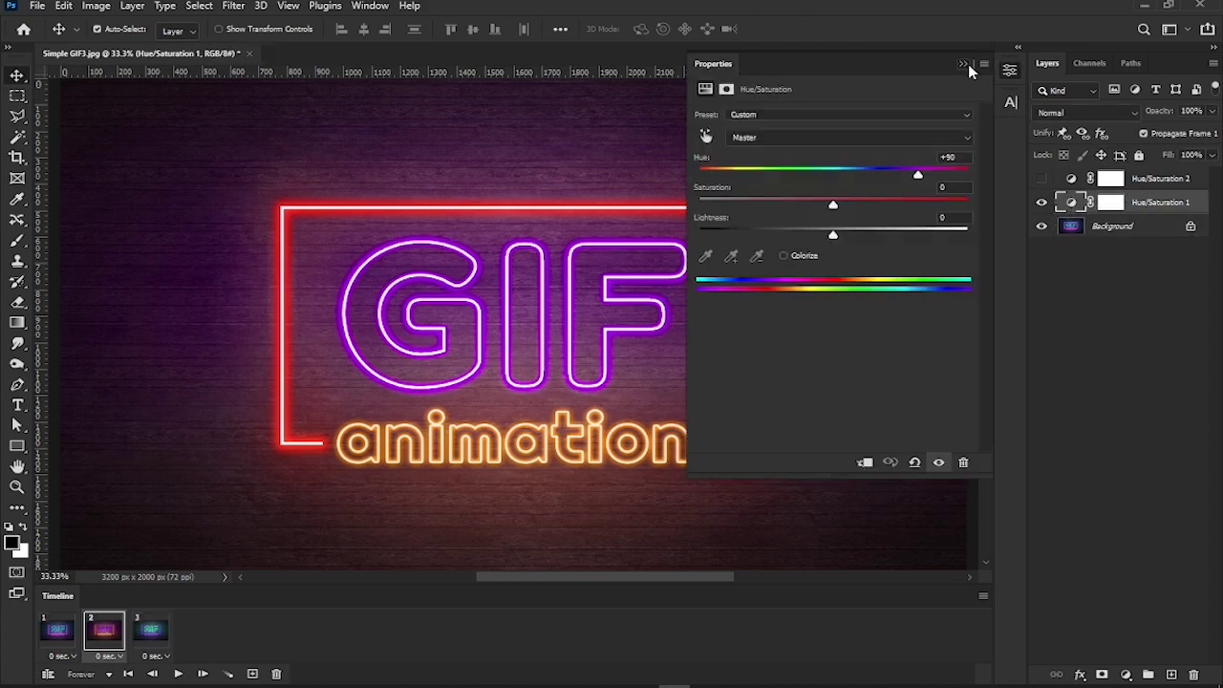
click(963, 64)
click(151, 633)
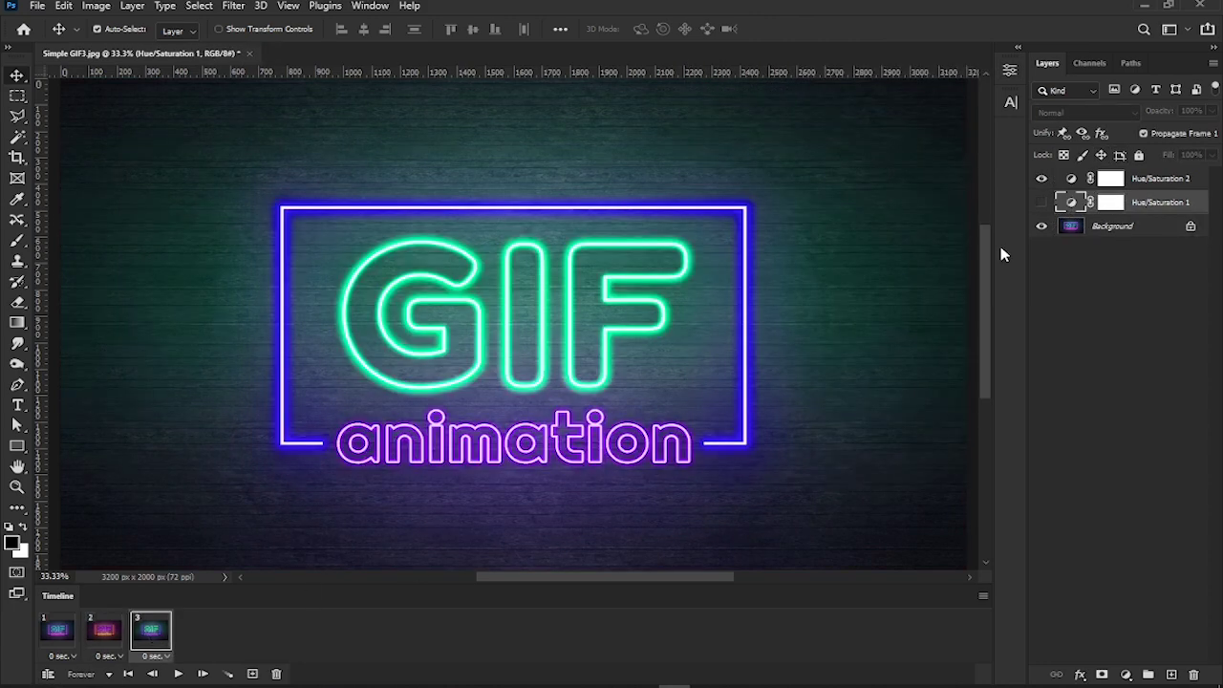
click(1142, 182)
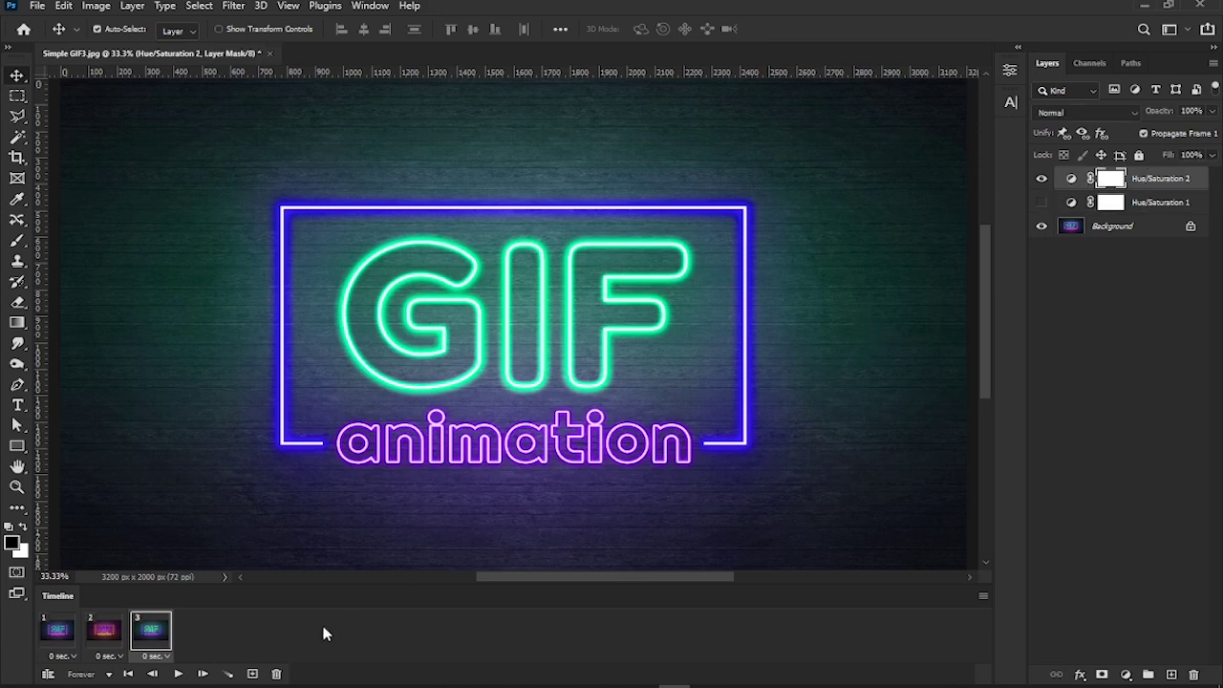
Step: Set frames 1, 2 and 3 to a 0.1-second delay, then play and stop the preview
click(74, 656)
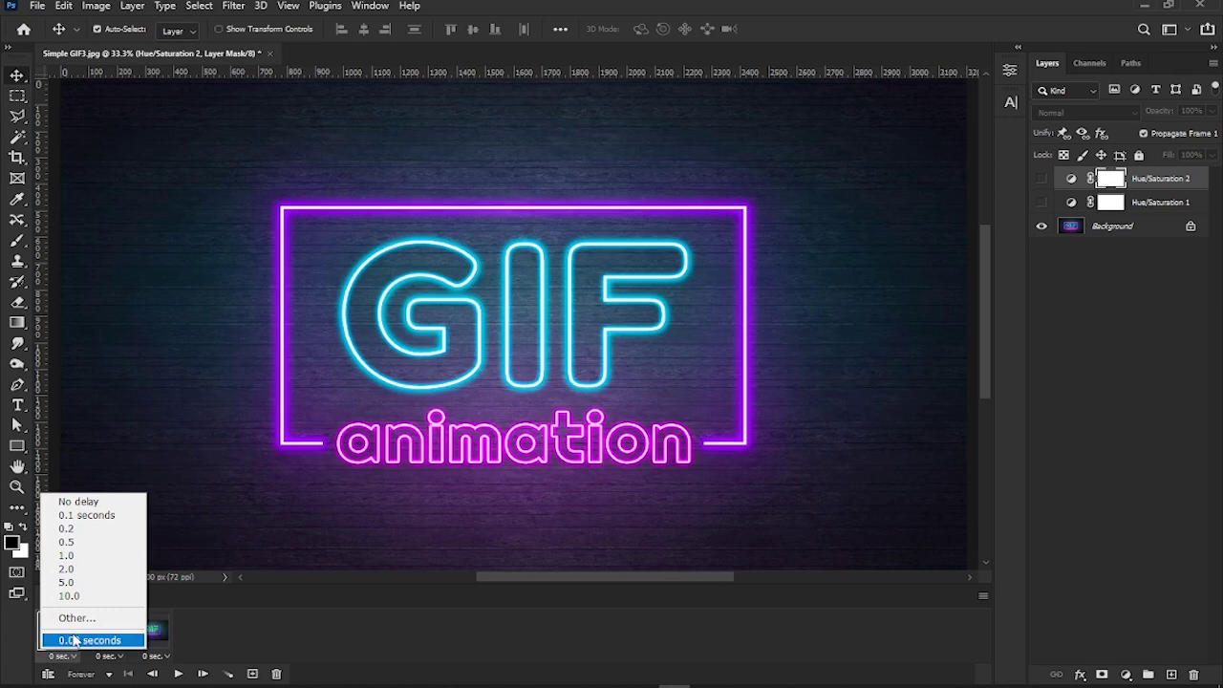
click(87, 516)
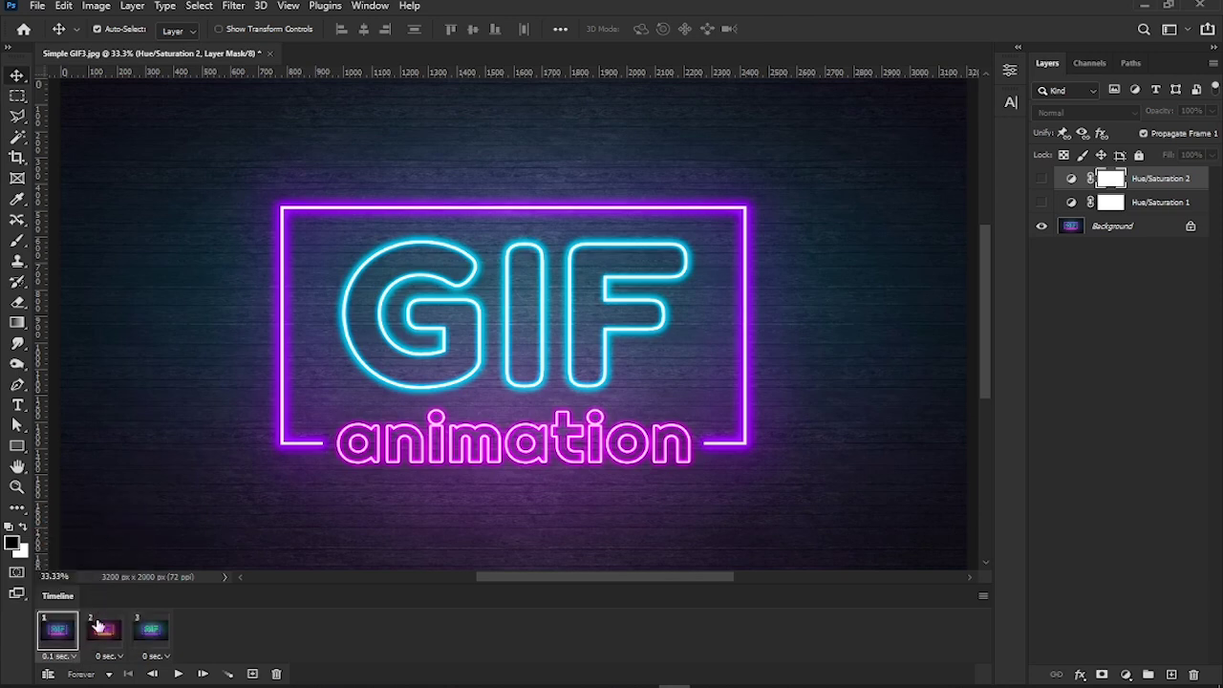
click(107, 657)
click(110, 521)
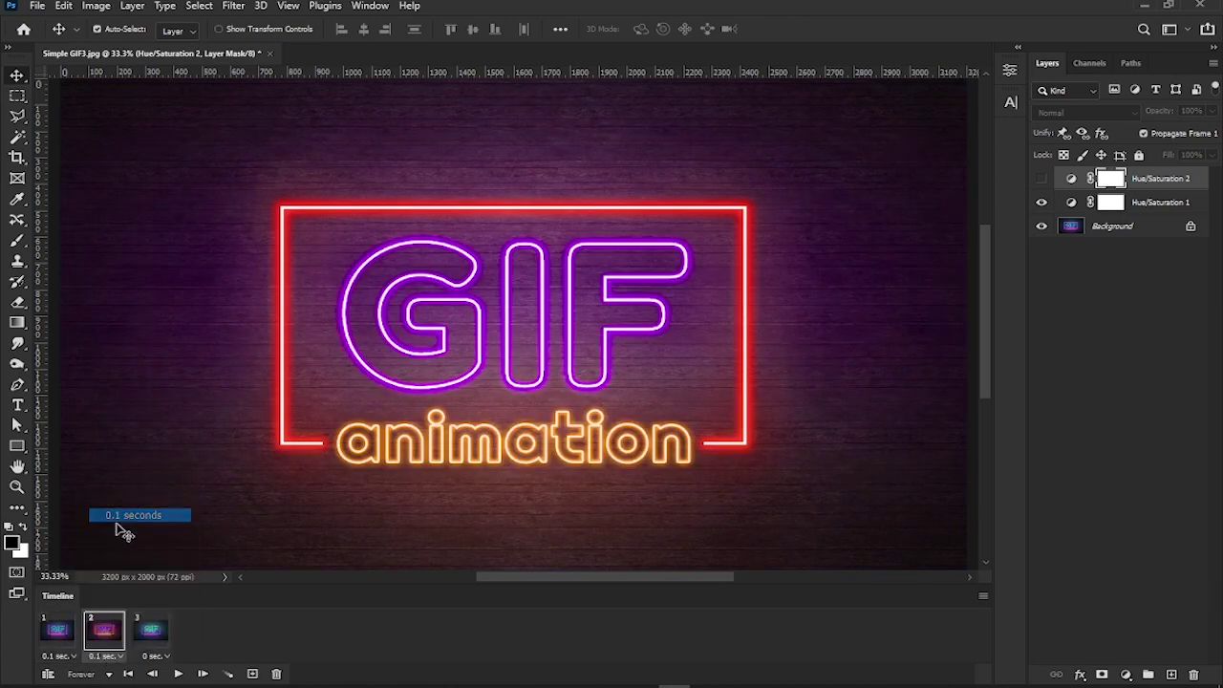
click(153, 656)
click(161, 521)
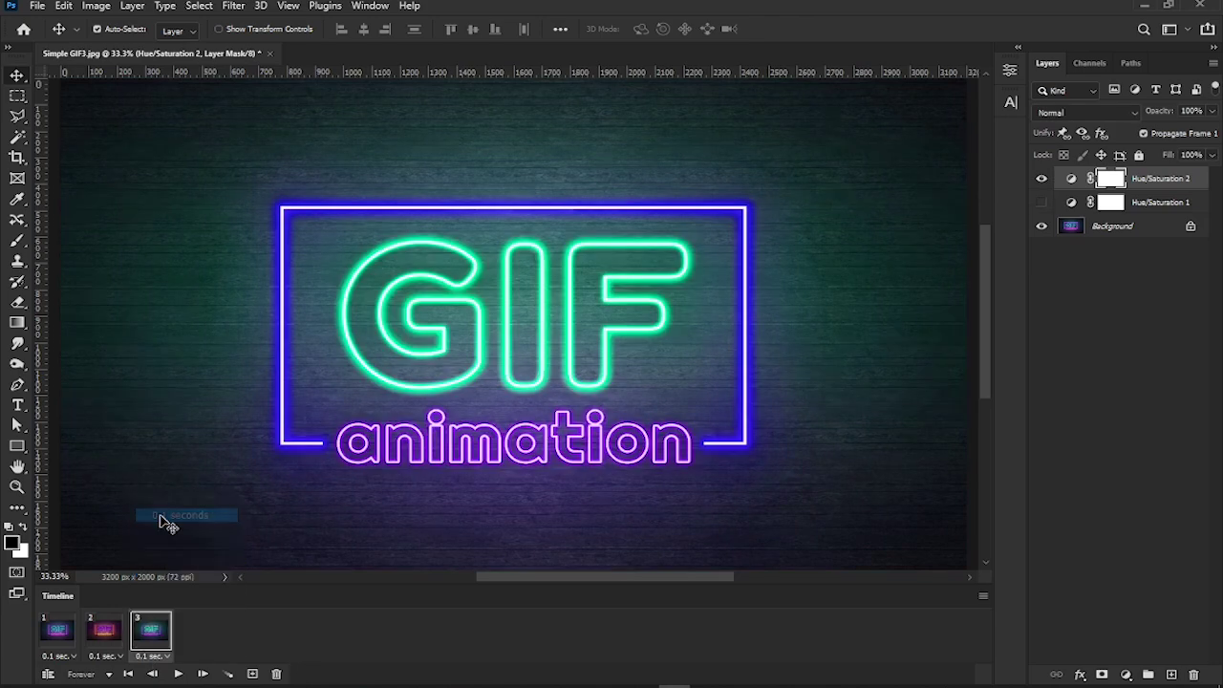
click(179, 675)
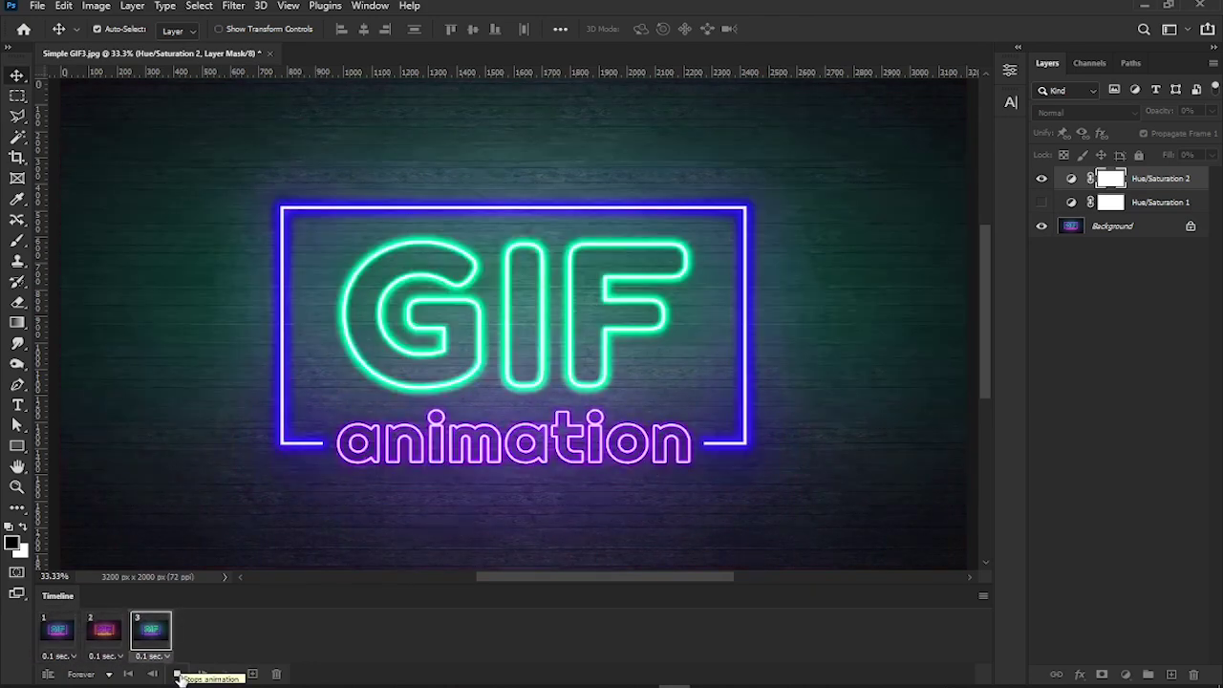
click(180, 676)
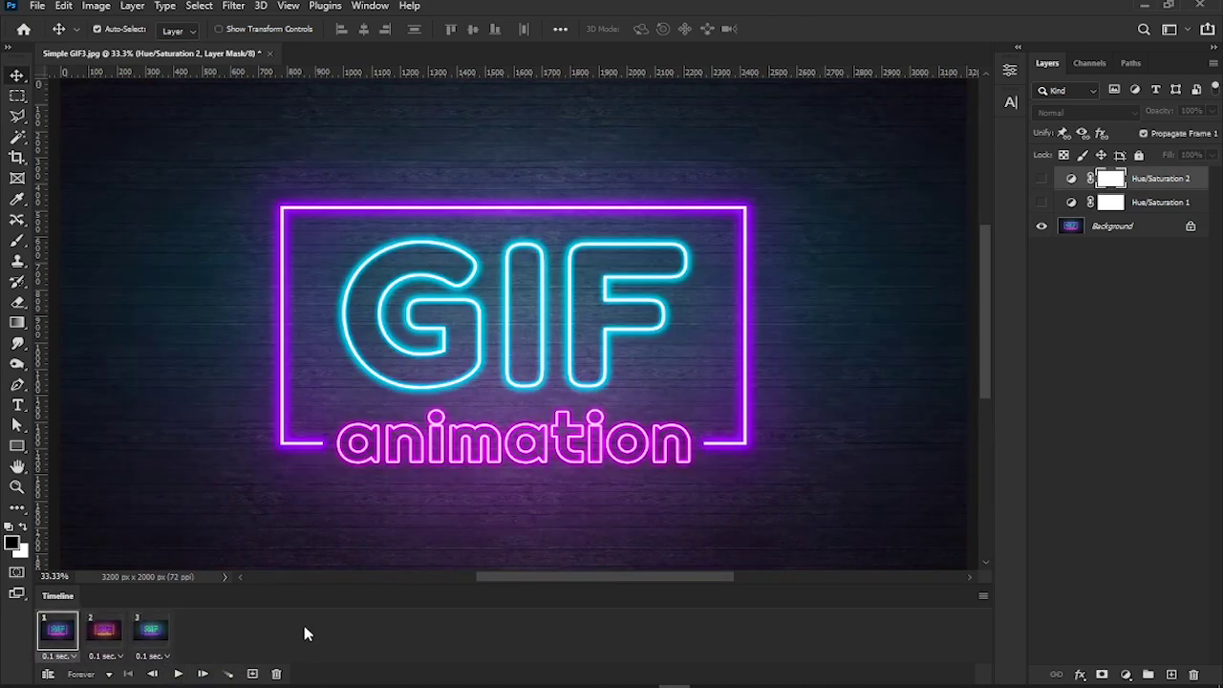
Step: Open File > Export > Save for Web (Legacy) and fit the image in the preview
click(37, 6)
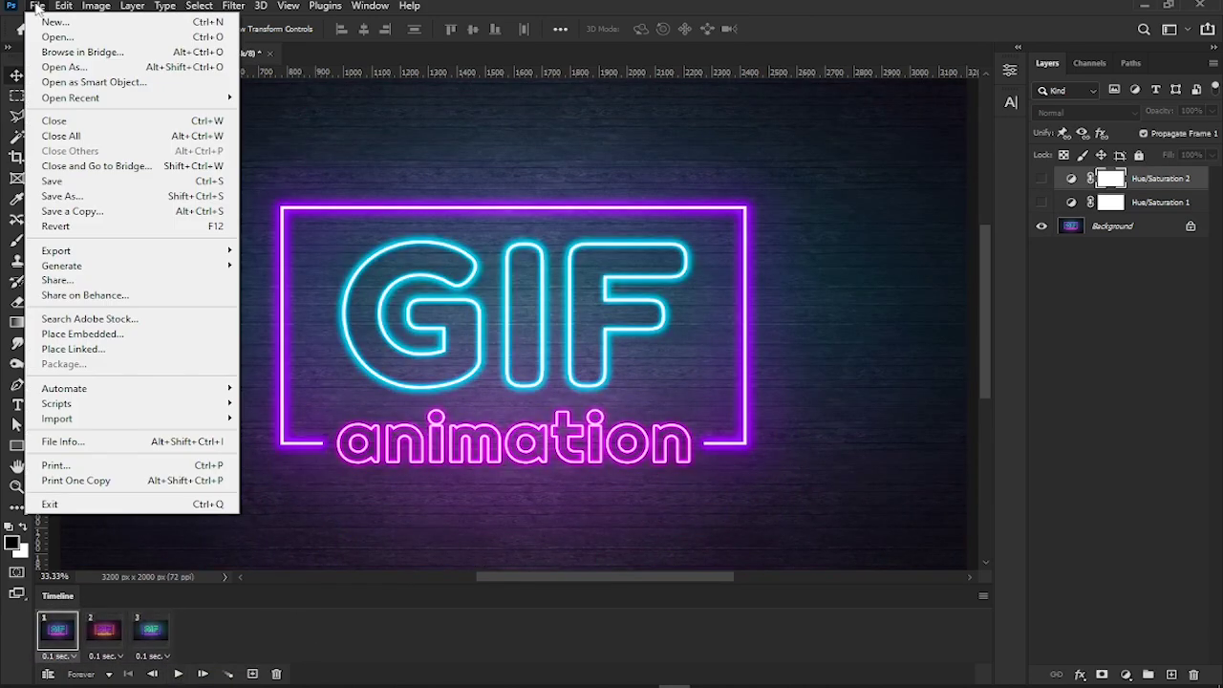
mouse_move(75, 251)
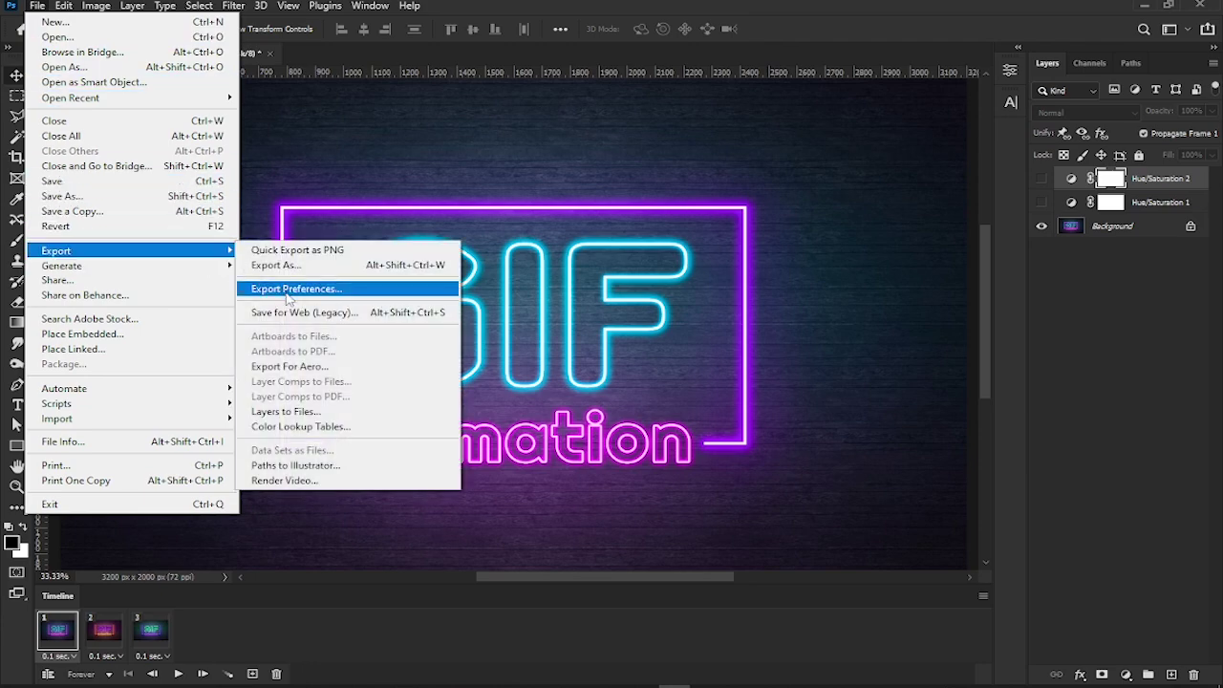
click(345, 313)
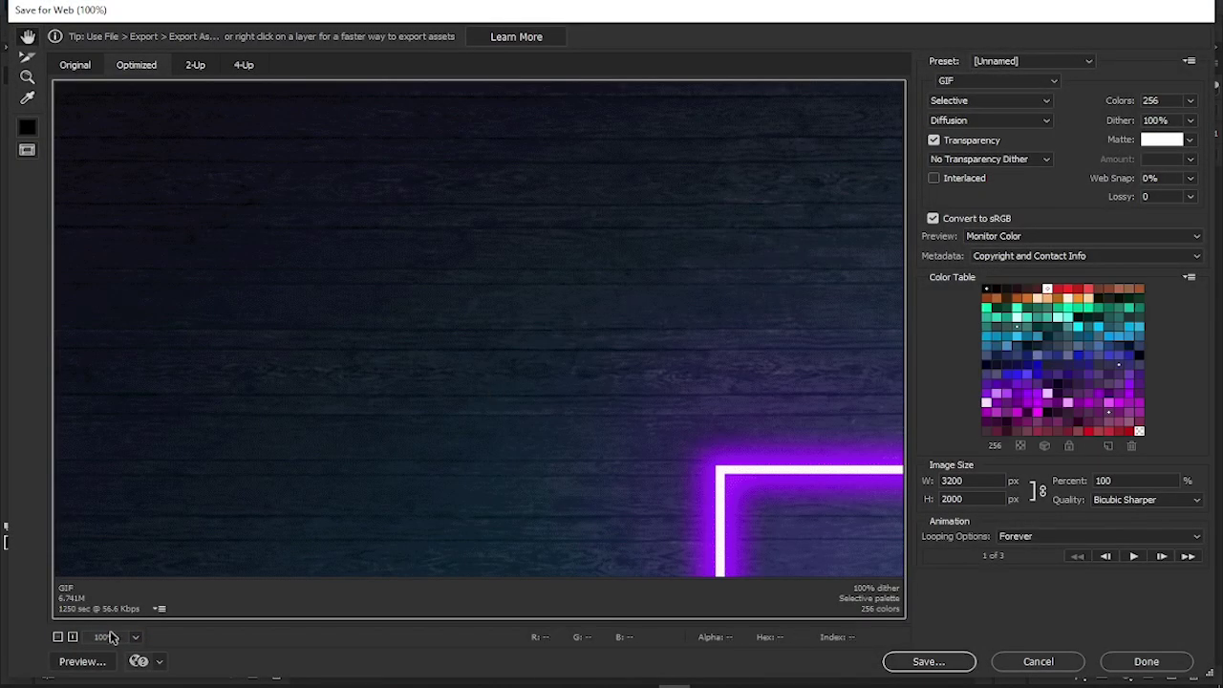
click(136, 636)
click(139, 619)
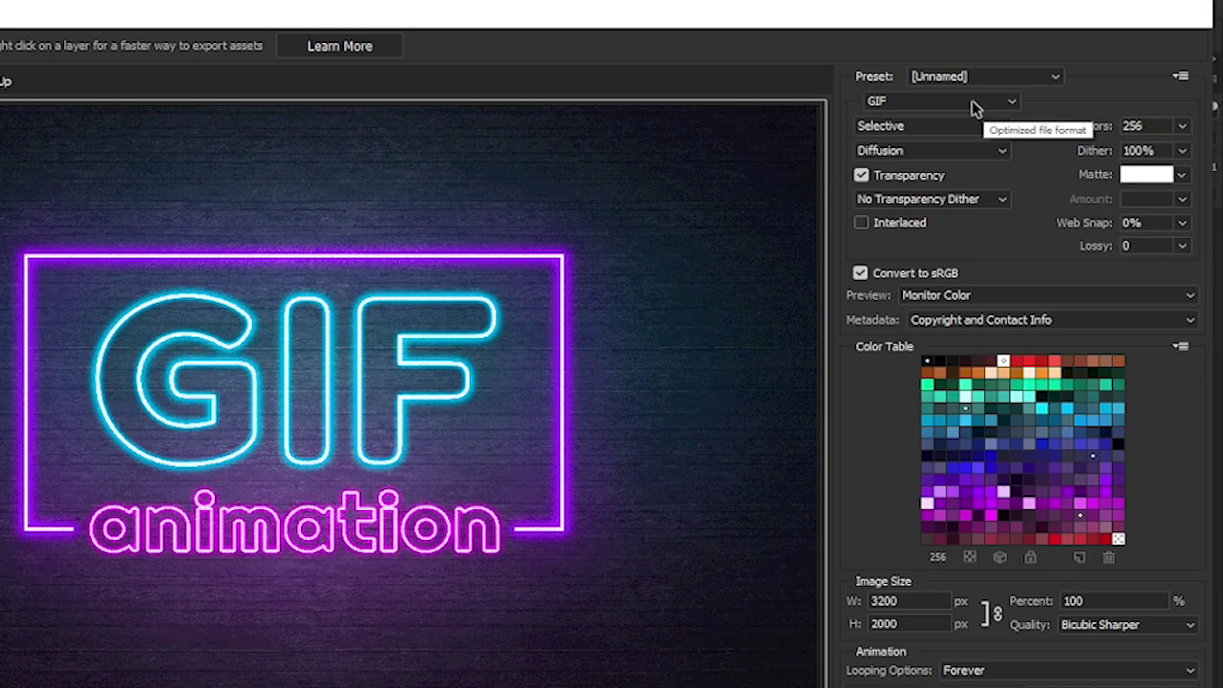
Step: Keep GIF format, no transparency dither, 256 colours, current size and Bicubic Sharper resampling
click(974, 107)
click(975, 111)
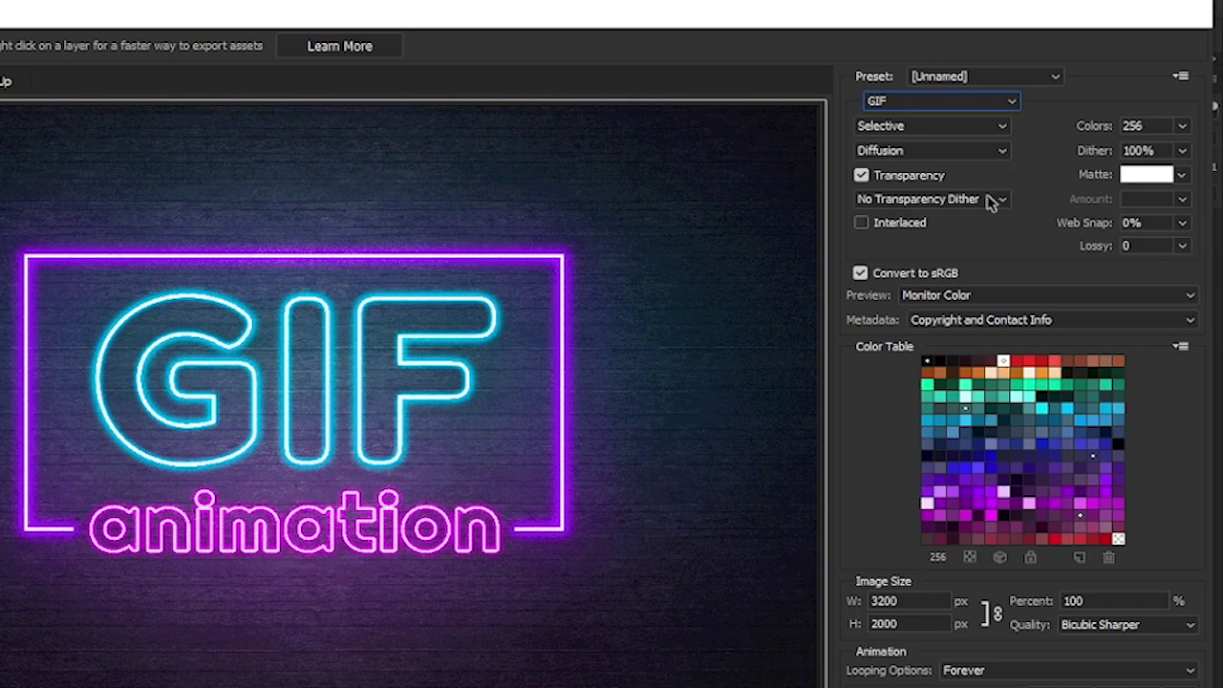
click(991, 199)
click(989, 206)
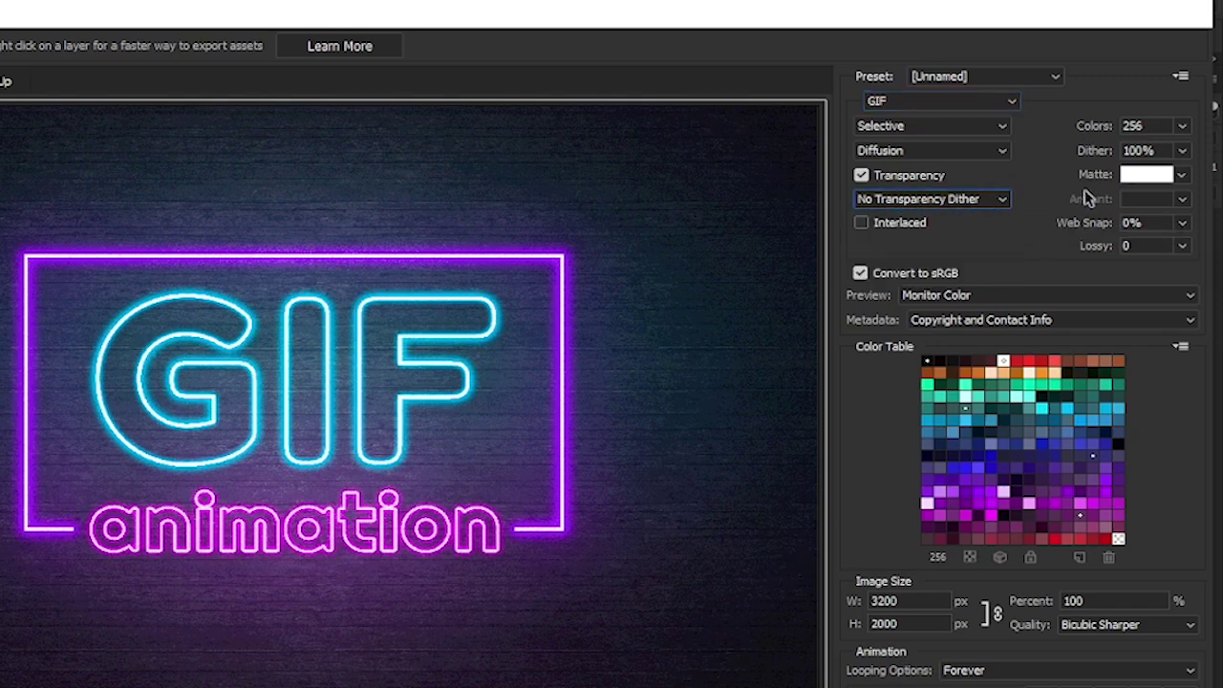
click(1185, 125)
click(884, 600)
click(873, 620)
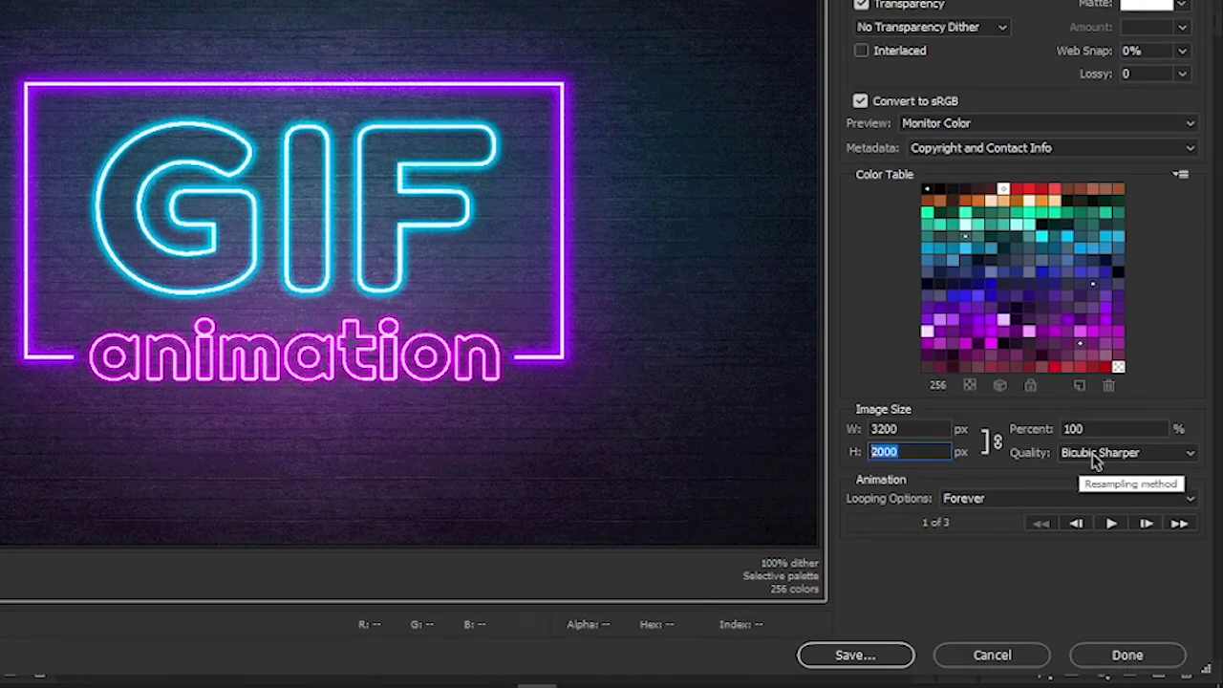
click(1095, 462)
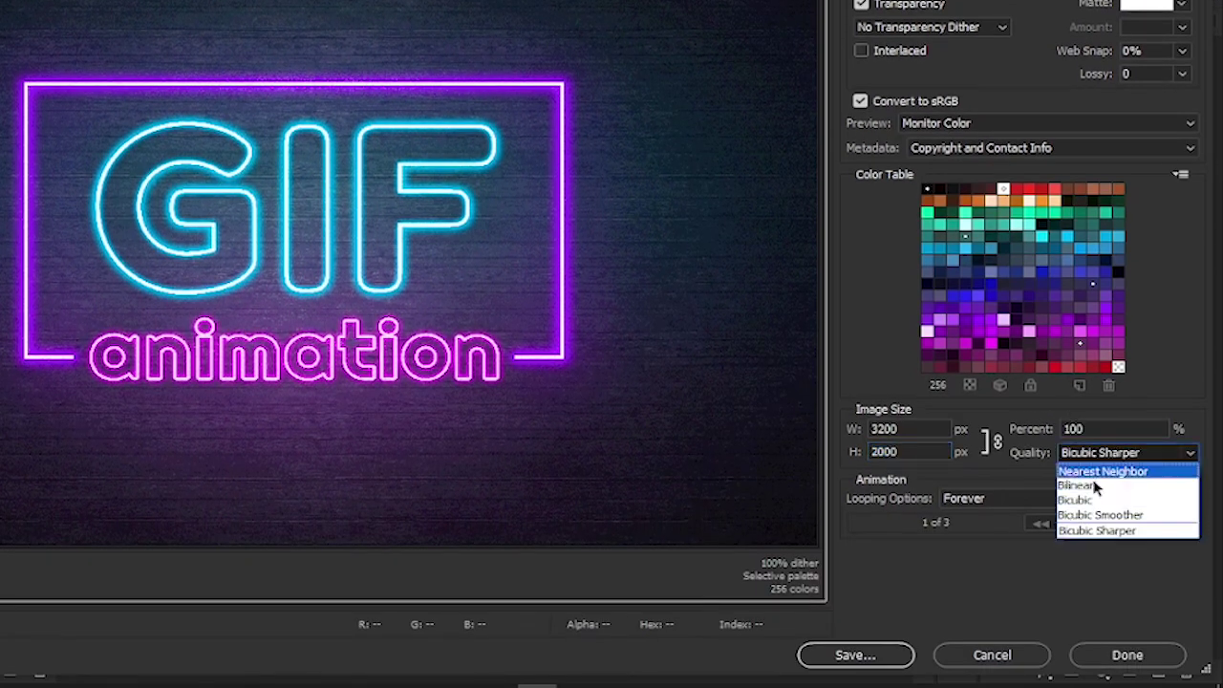
click(1101, 533)
Step: Set looping to Forever, preview the optimised animation, then proceed to save
click(1042, 498)
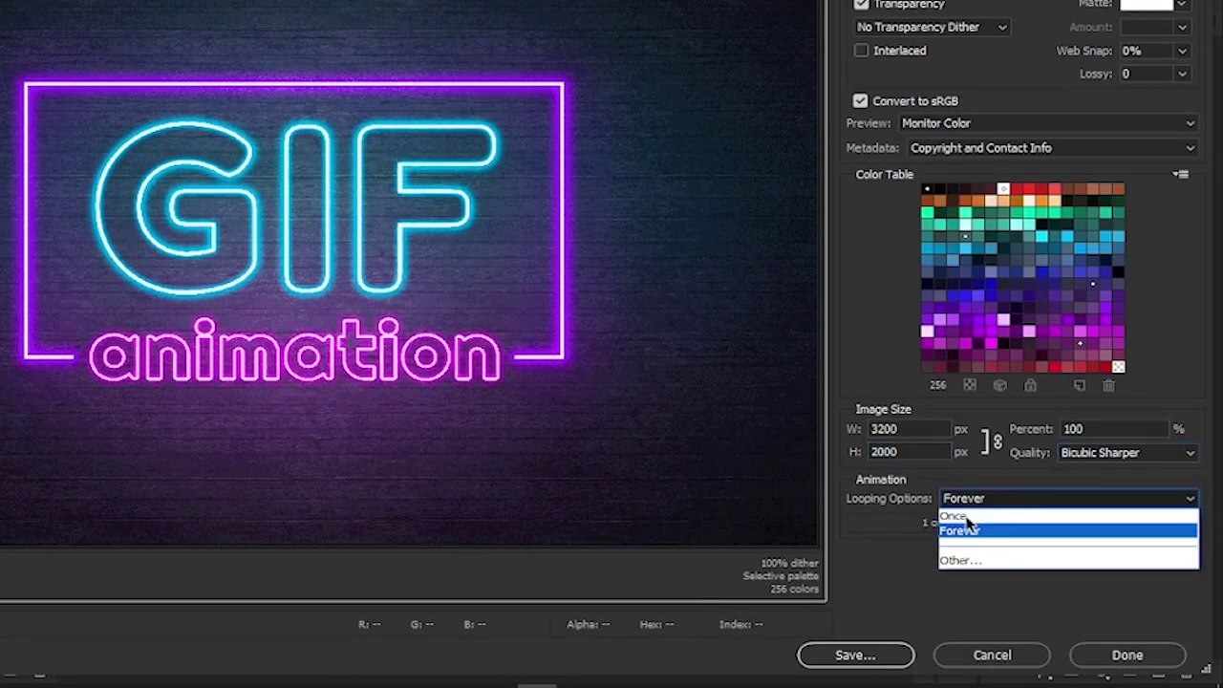
click(984, 535)
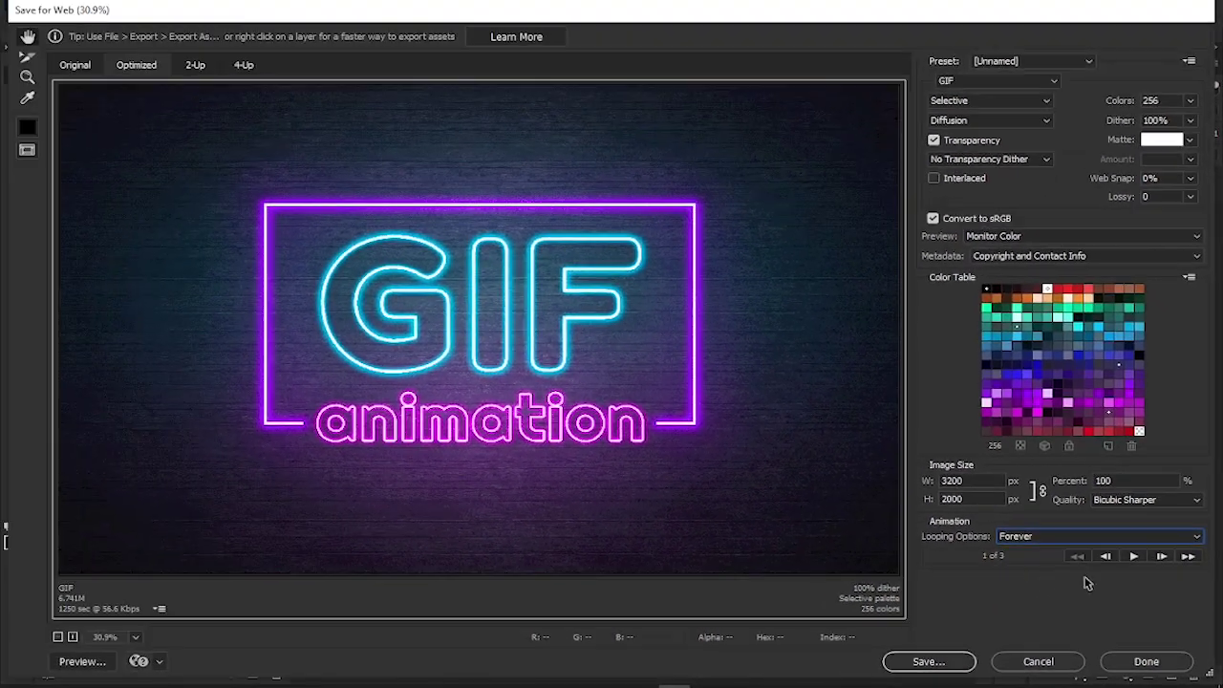
click(1109, 523)
click(1133, 559)
click(945, 663)
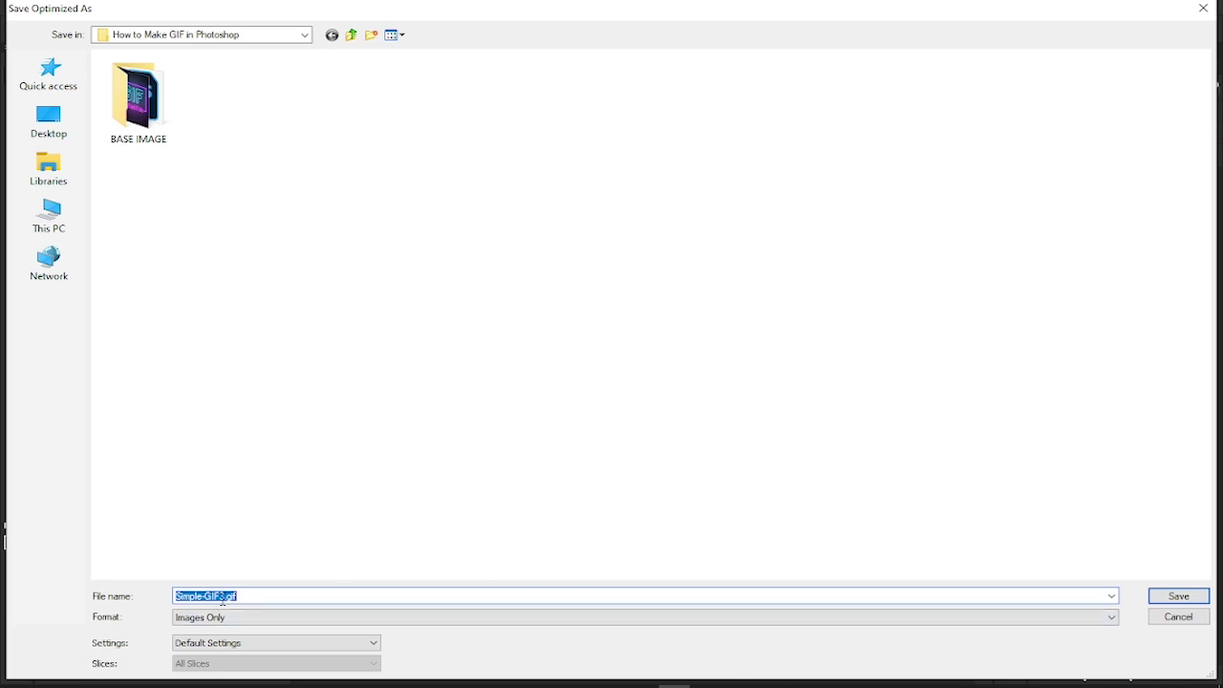
Step: Keep the How to Make GIF in Photoshop folder and name Simple-GIF3.gif, then save
click(268, 34)
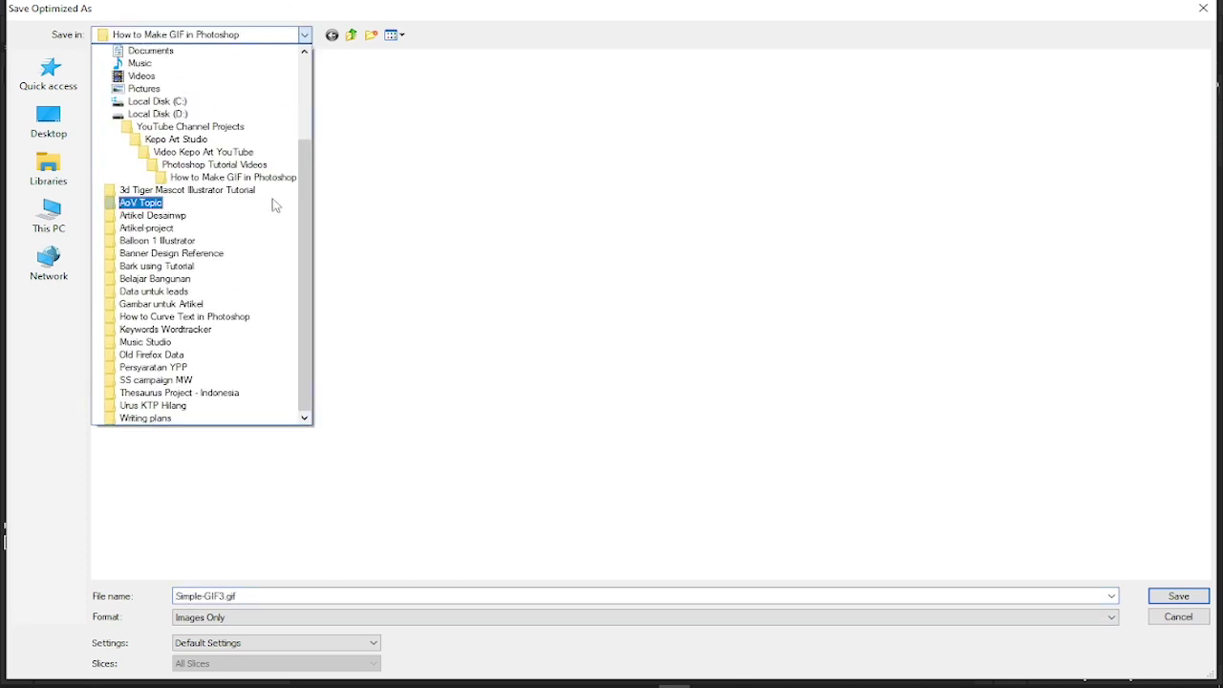
click(260, 179)
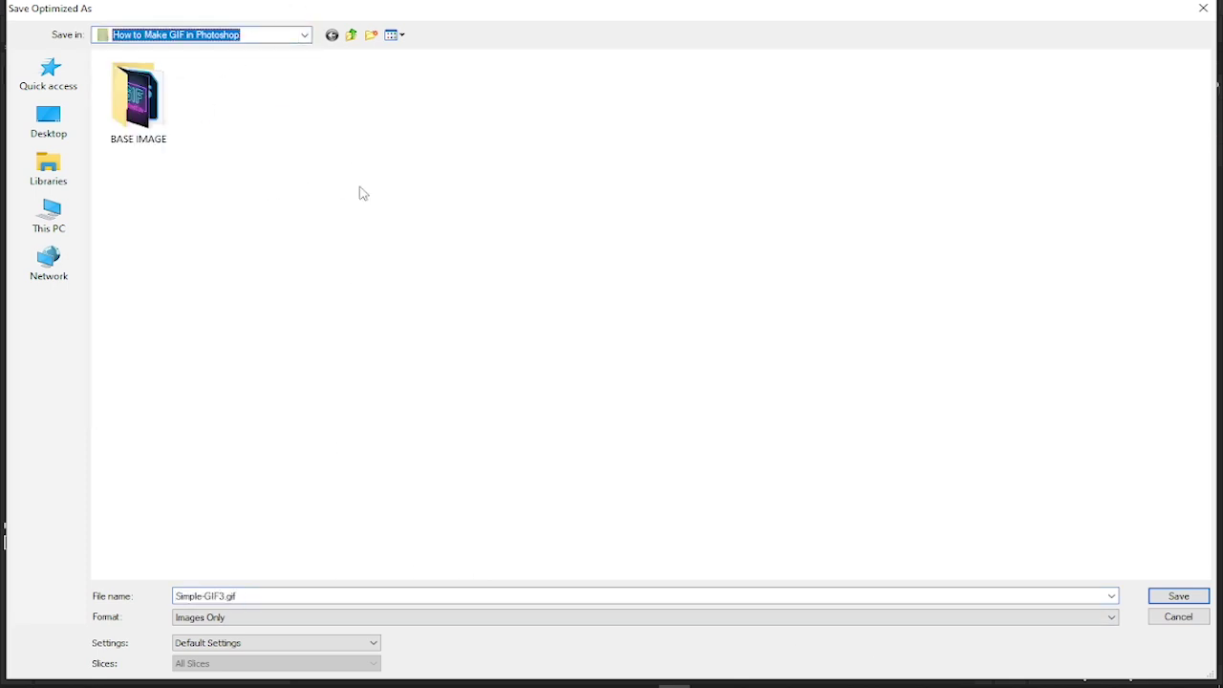
double_click(232, 595)
click(1178, 597)
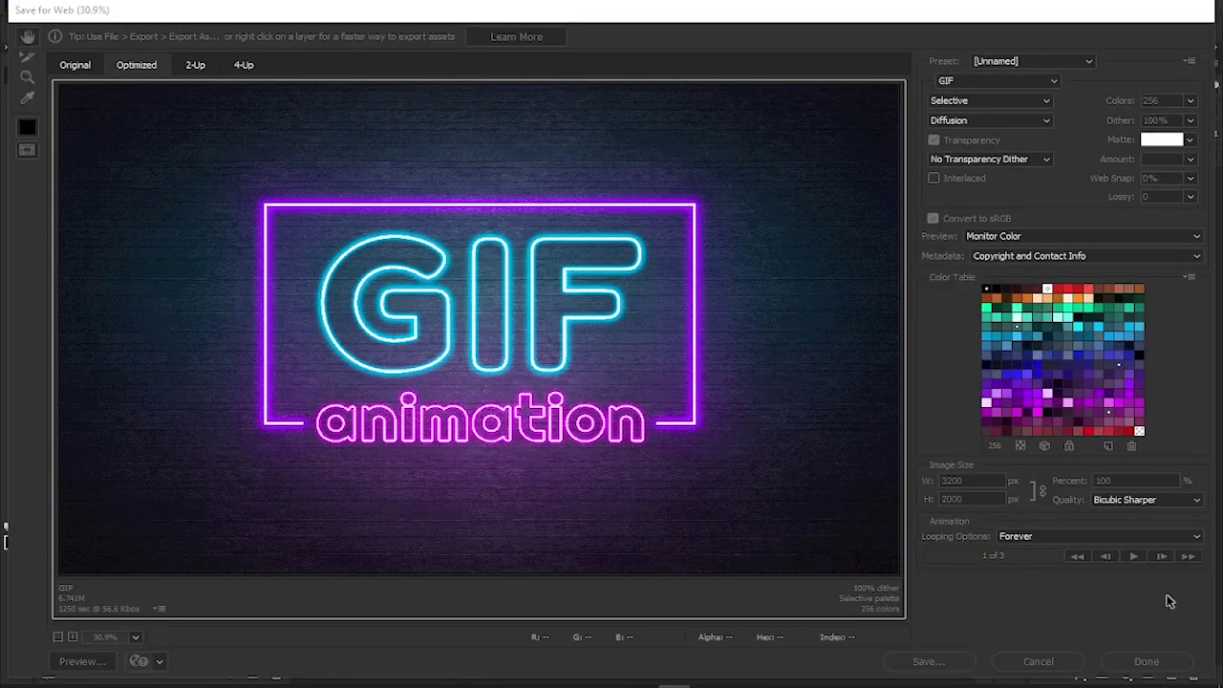
Step: Switch to File Explorer and open Simple-GIF3.gif in Photos to view the animation
key(alt+Tab)
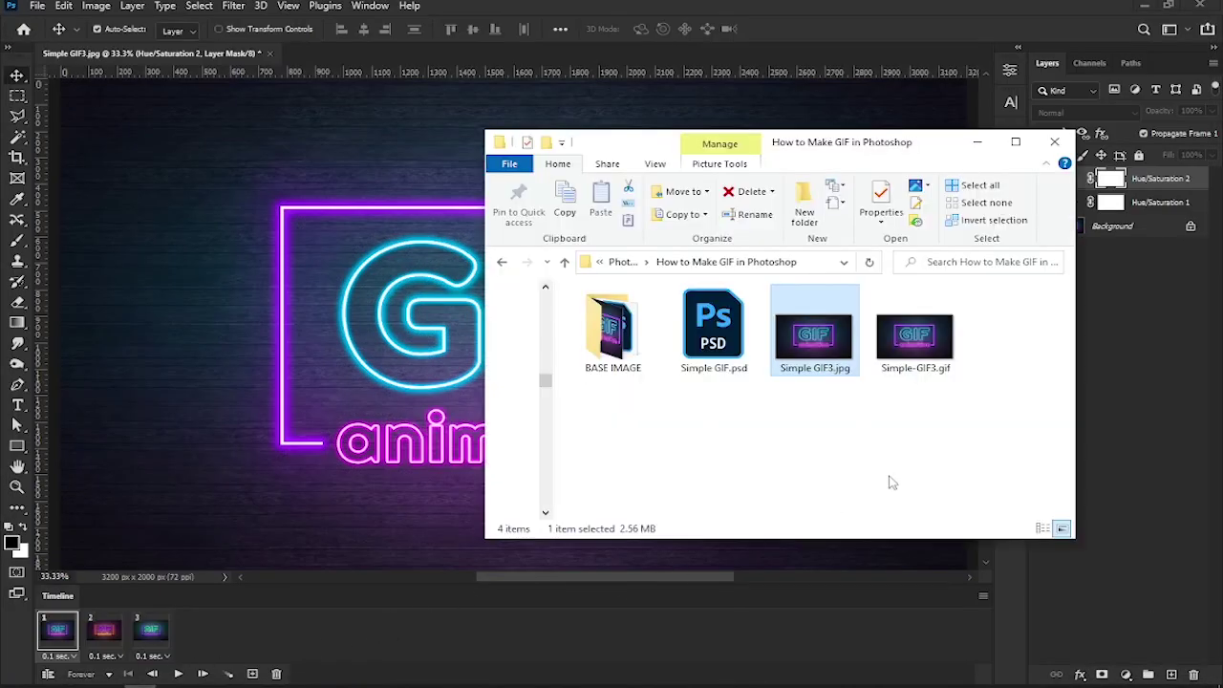
click(932, 349)
double_click(932, 349)
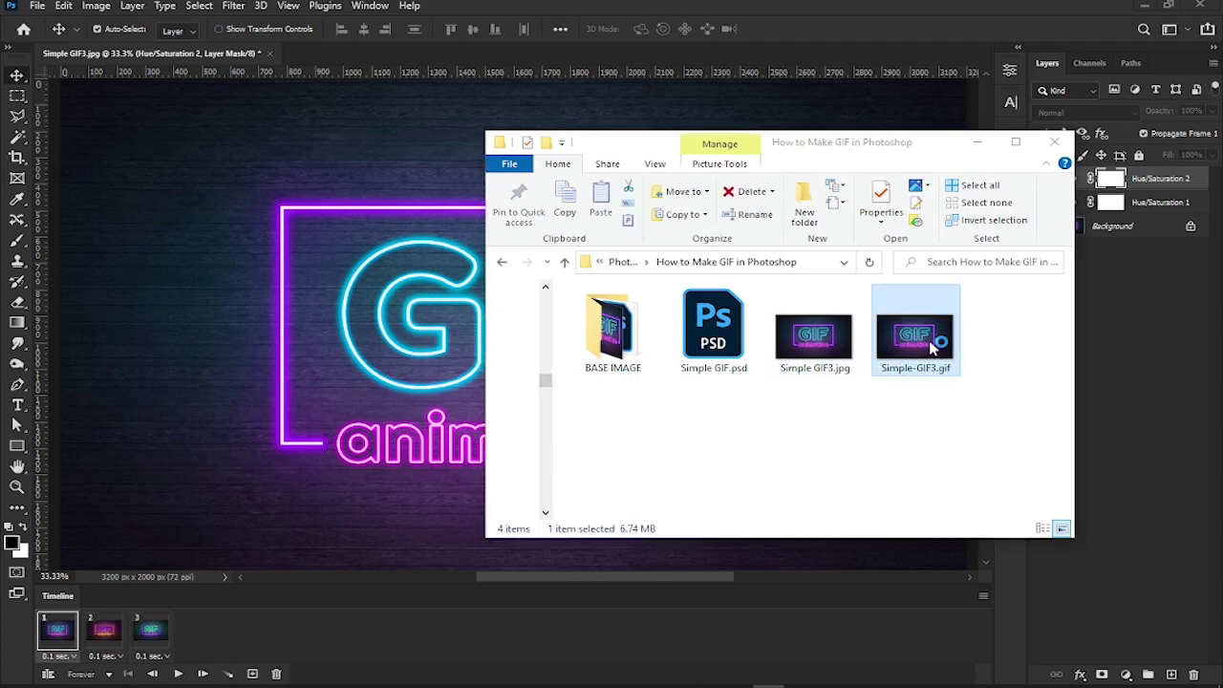